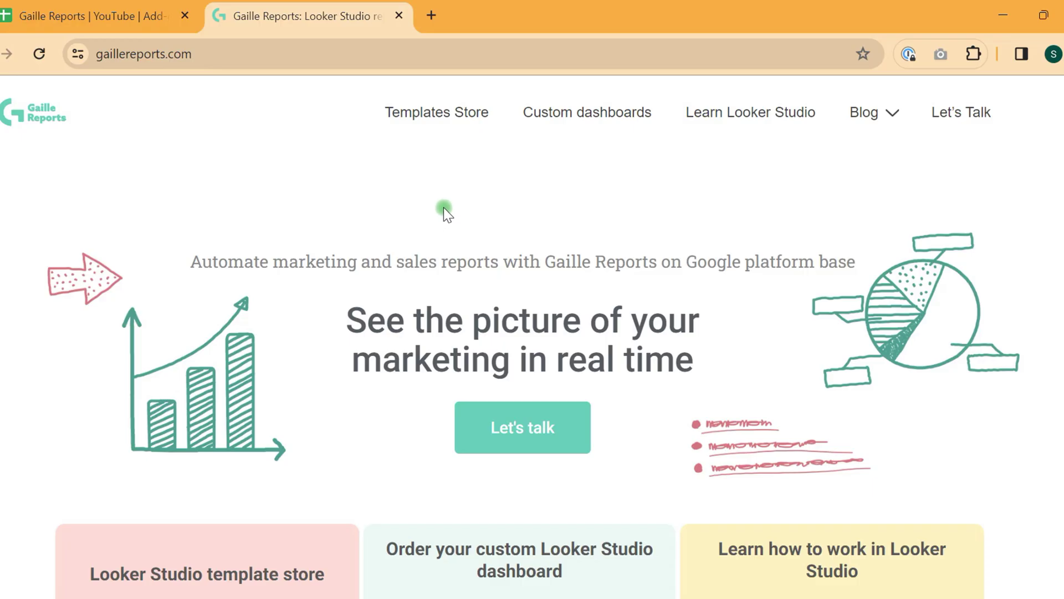
# - Browse the Looker Studio template store, then return to the spreadsheet's empty Test sheet
pyautogui.scroll(-6, 495, 185)
pyautogui.scroll(-3, 497, 184)
pyautogui.scroll(10, 495, 184)
pyautogui.click(470, 118)
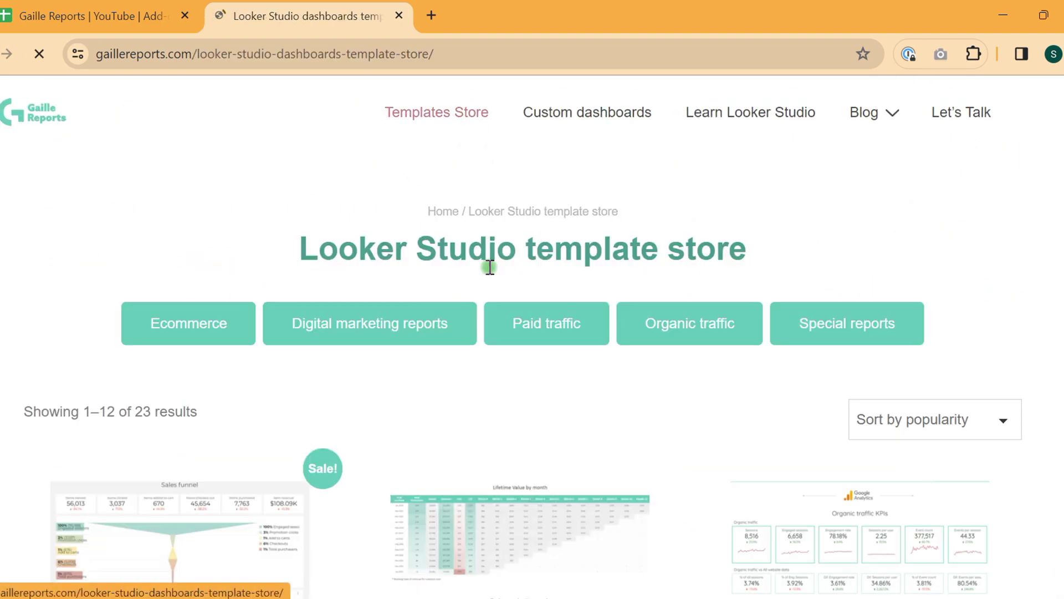
pyautogui.scroll(-10, 1006, 346)
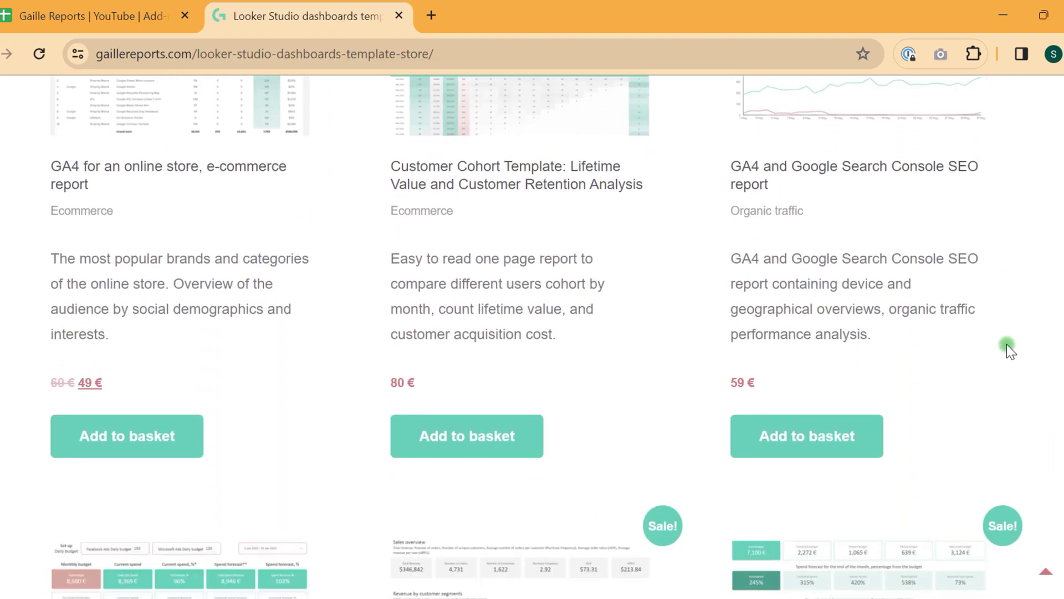
pyautogui.scroll(-10, 1007, 344)
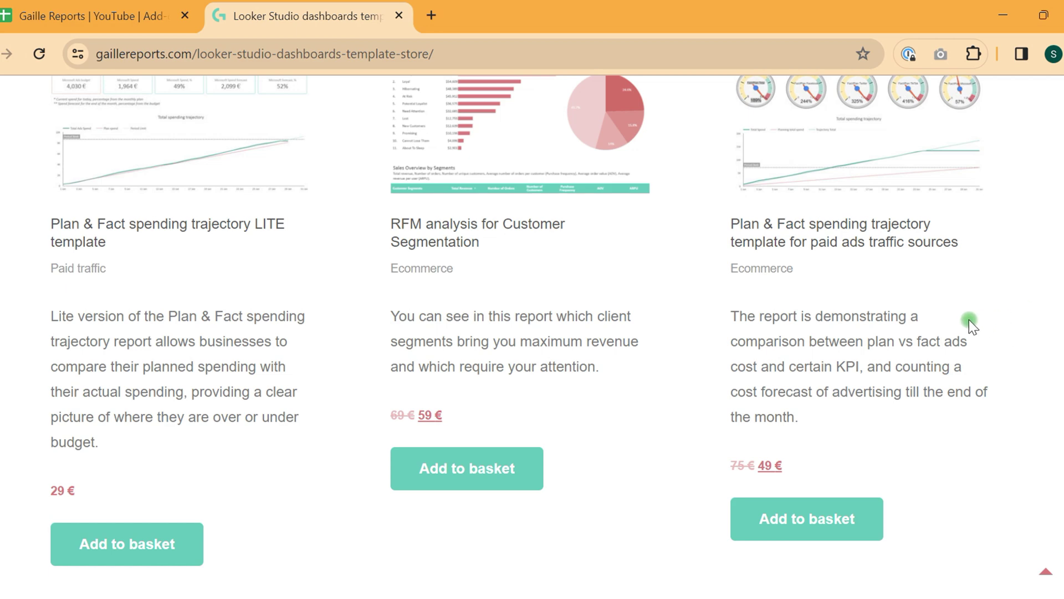
pyautogui.scroll(15, 969, 319)
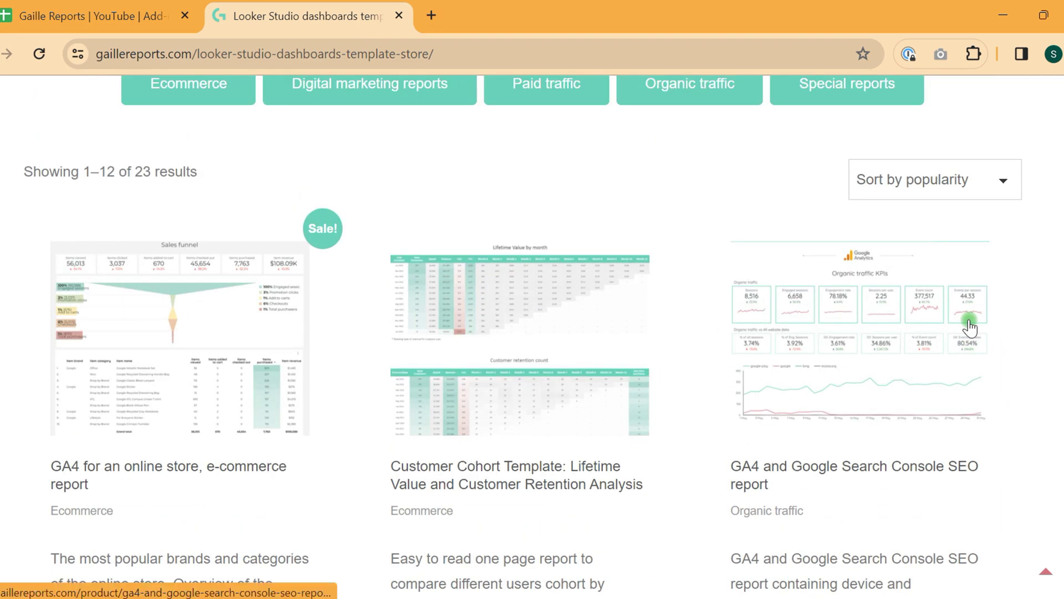
pyautogui.scroll(4, 969, 327)
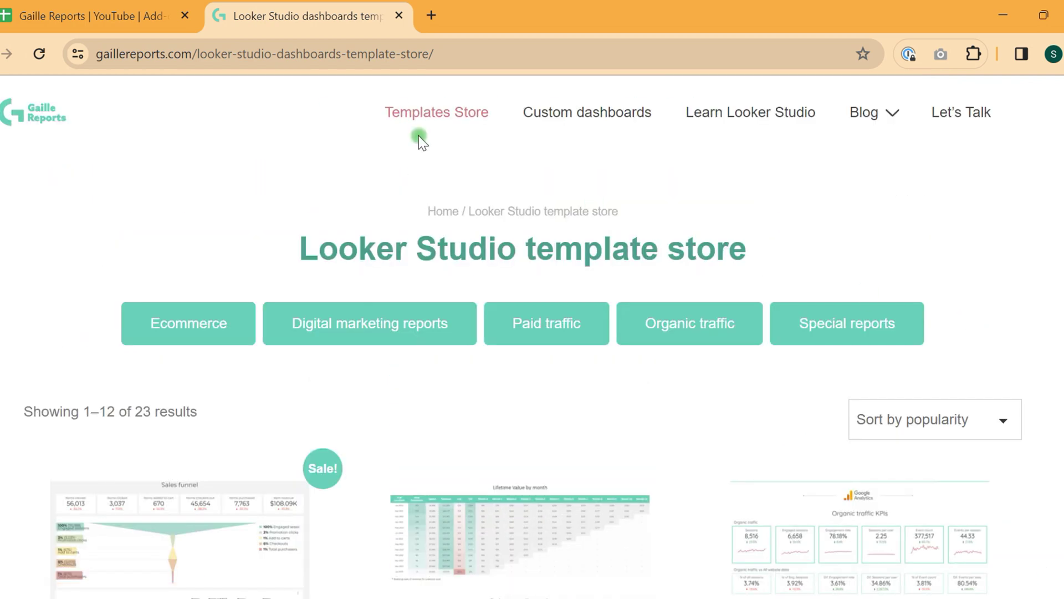
pyautogui.click(95, 10)
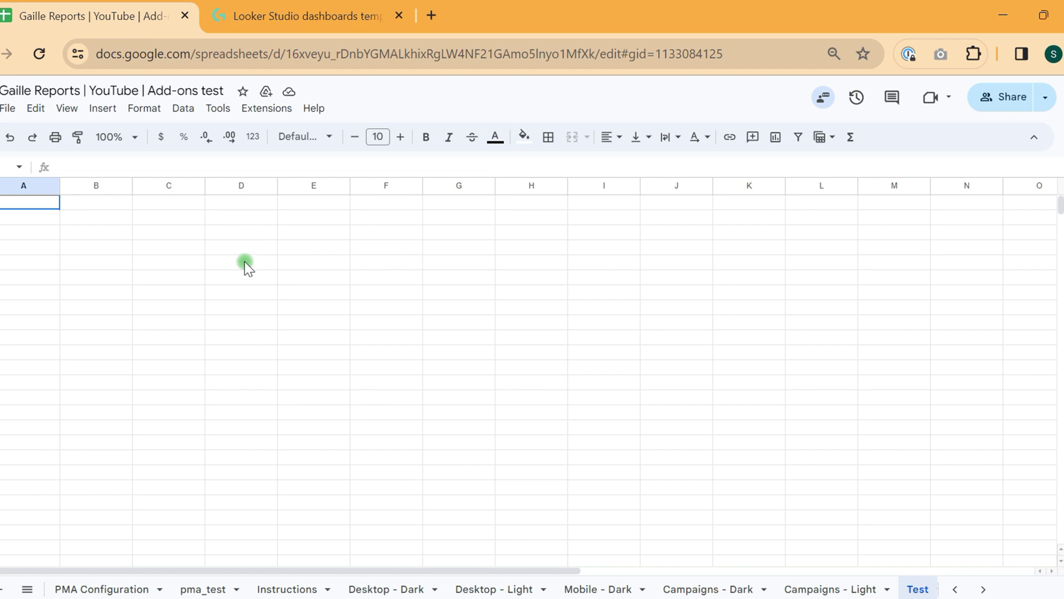
# - Launch the Supermetrics sidebar from Extensions > Supermetrics
pyautogui.click(280, 109)
pyautogui.moveTo(328, 273)
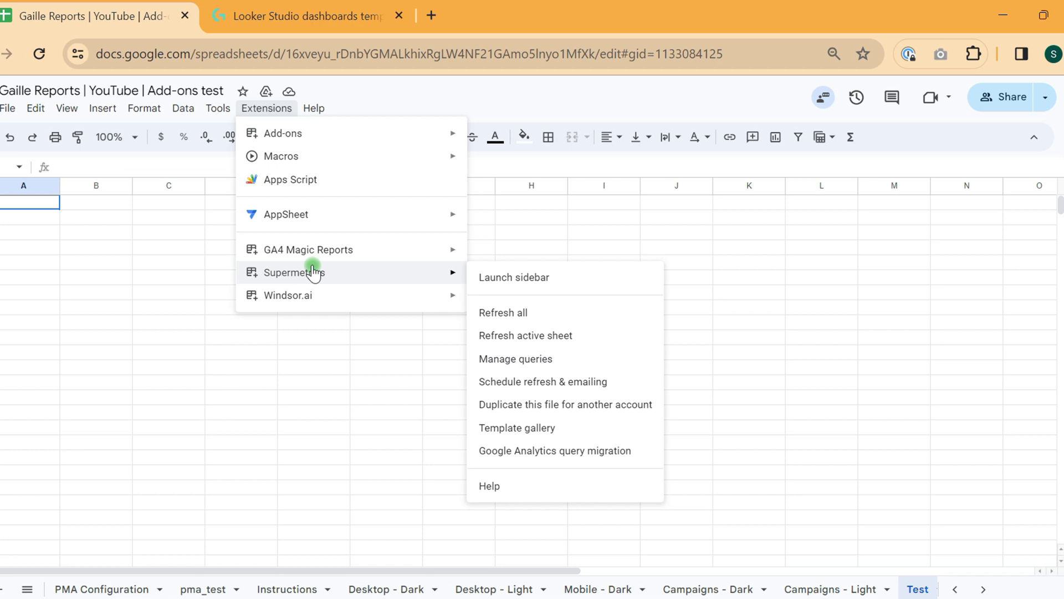
pyautogui.moveTo(409, 136)
pyautogui.click(552, 282)
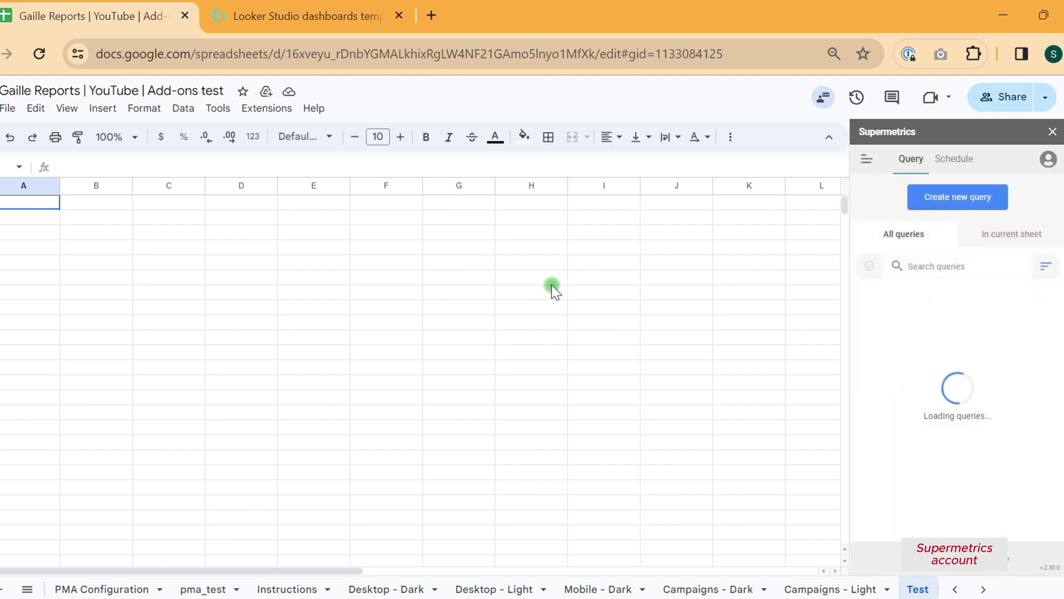
# - Start a new Supermetrics query and pick Shopify as its data source
pyautogui.click(950, 199)
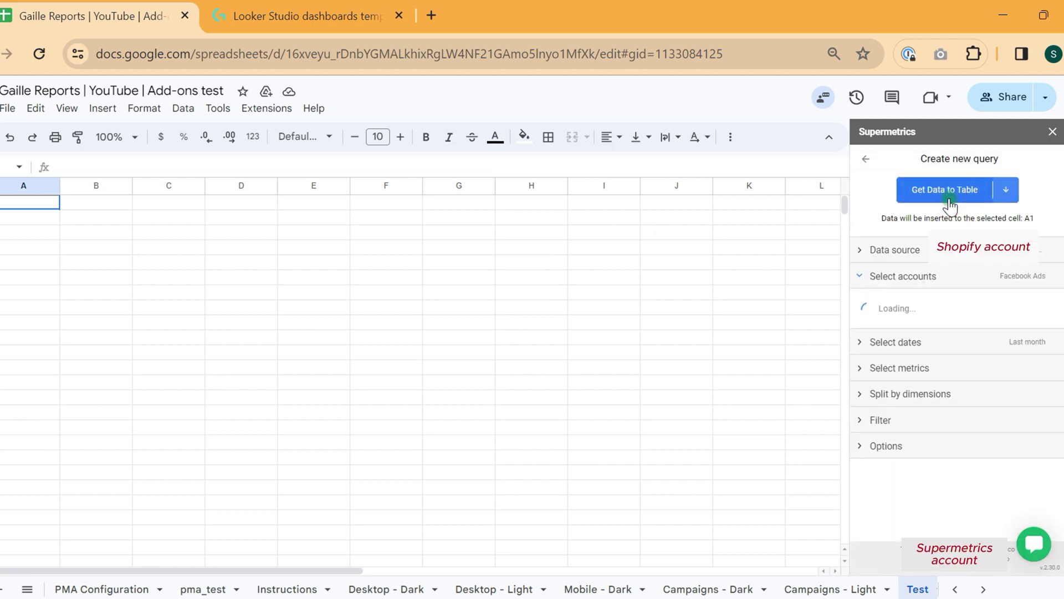
pyautogui.click(981, 260)
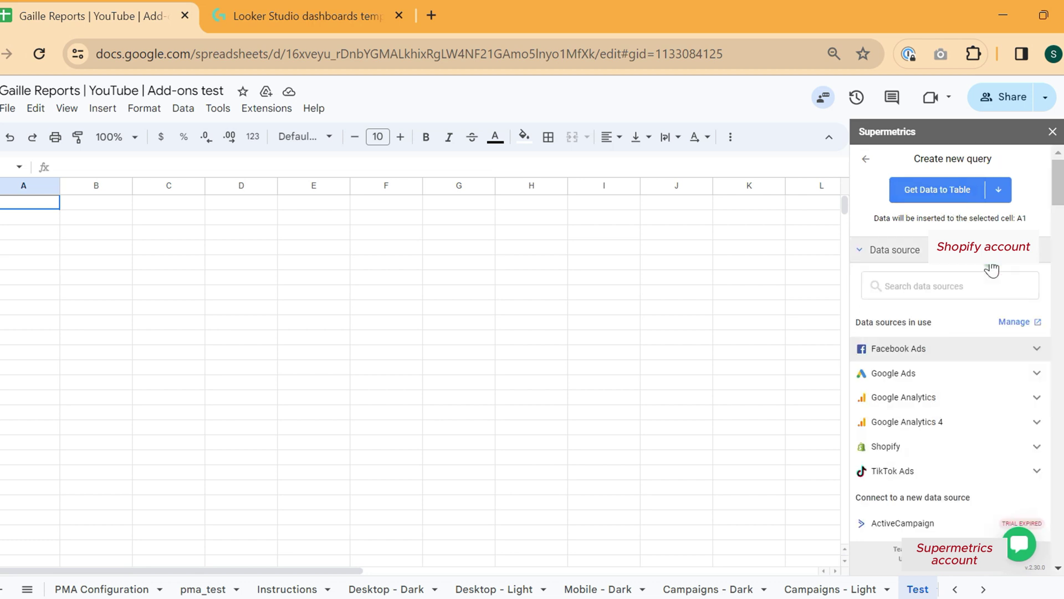
pyautogui.click(986, 286)
pyautogui.write('sho')
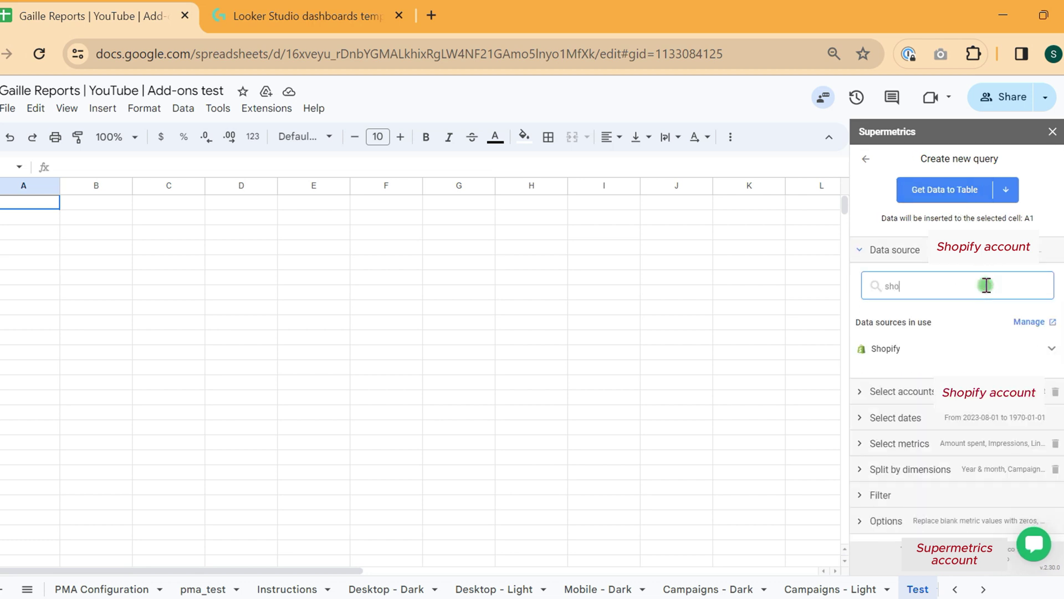
pyautogui.click(993, 364)
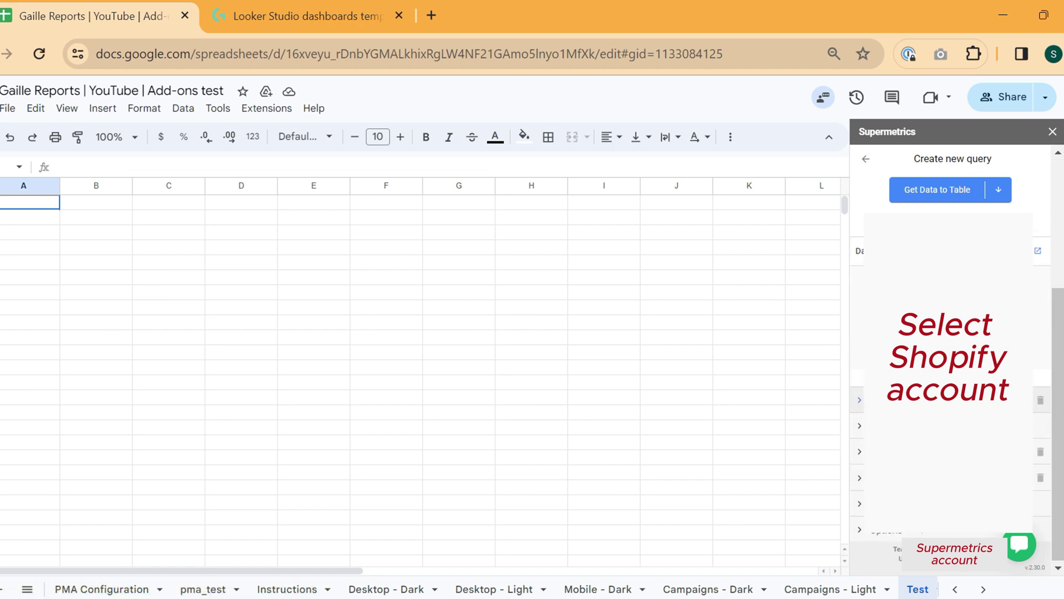
pyautogui.scroll(1, 951, 332)
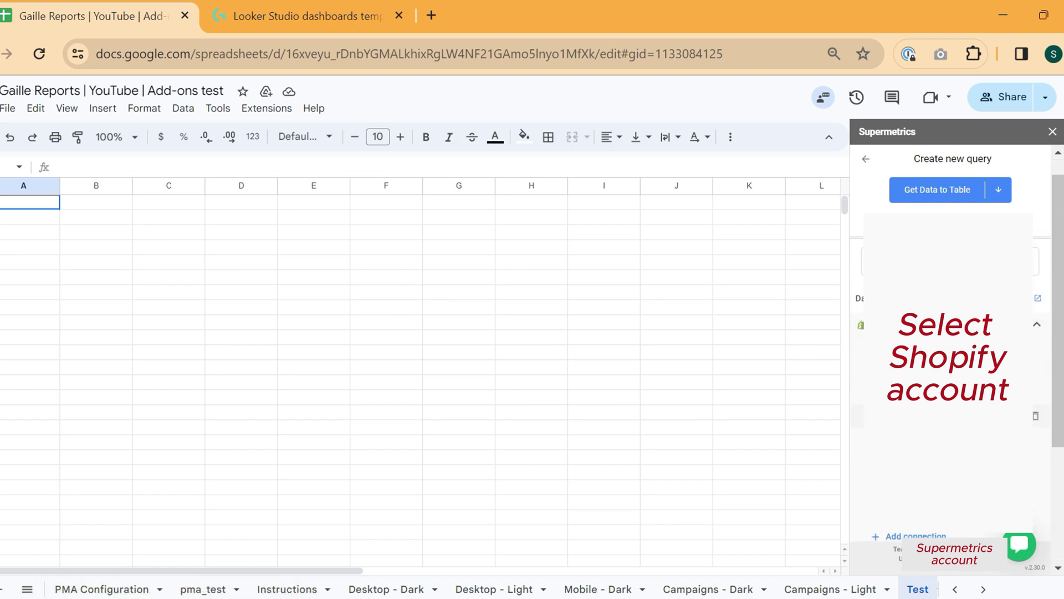
pyautogui.scroll(-1, 950, 332)
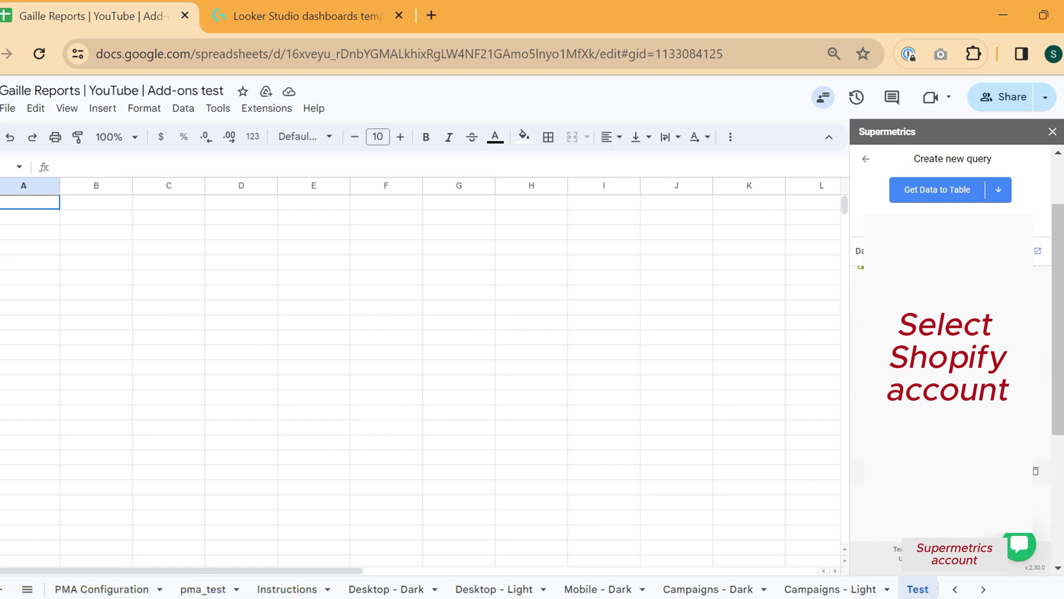
# - Refresh the connected accounts list and select the Shopify account
pyautogui.click(919, 470)
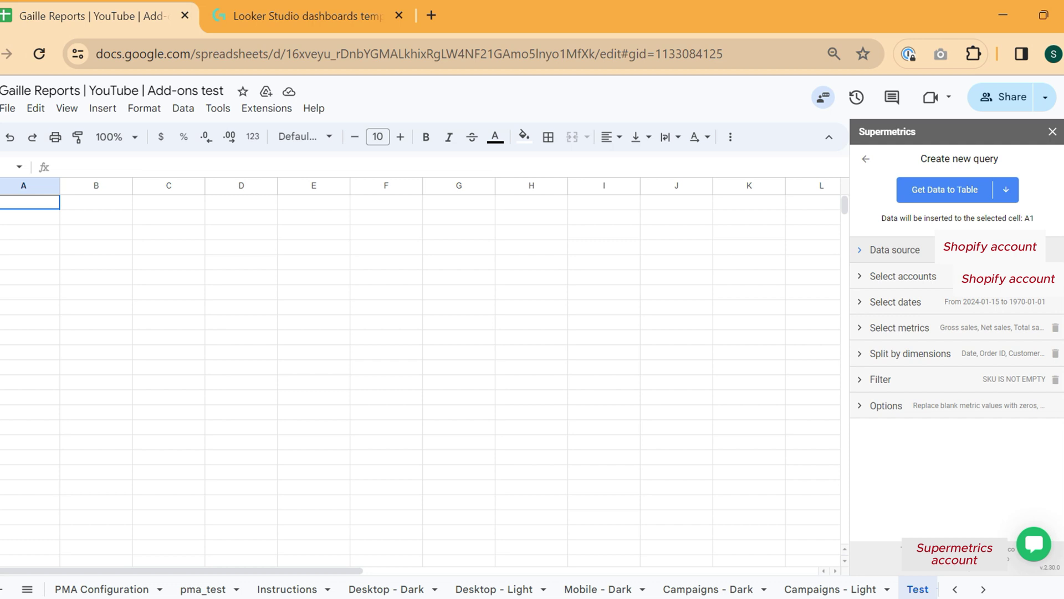
pyautogui.click(942, 277)
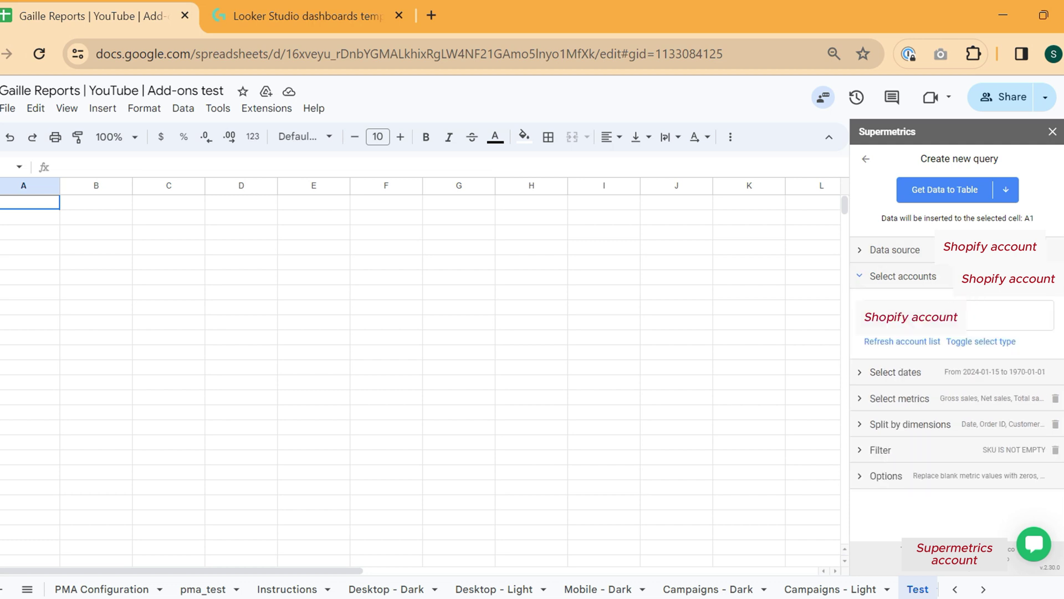
pyautogui.click(937, 341)
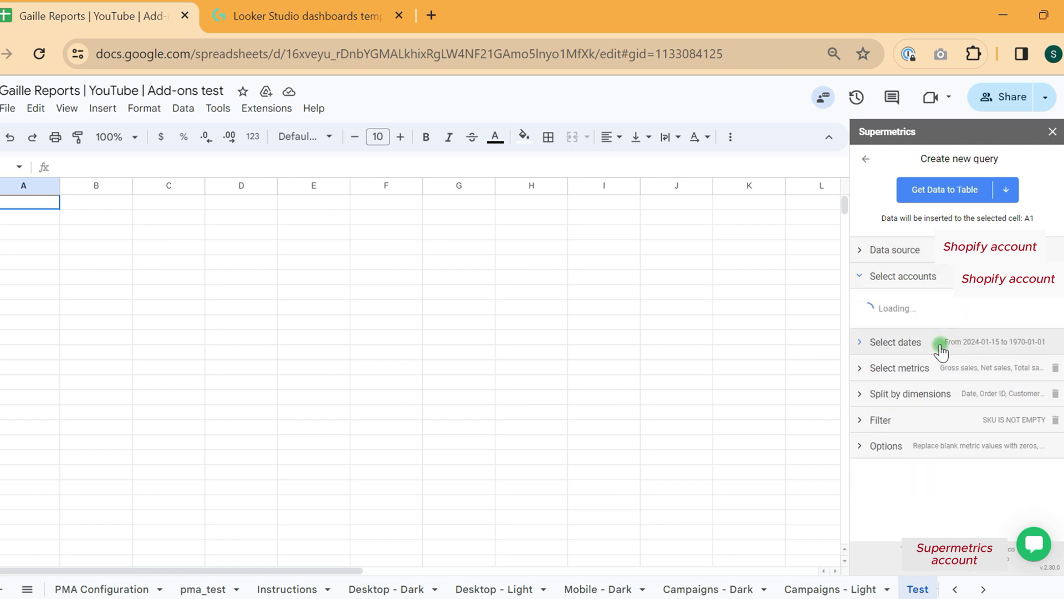
pyautogui.click(942, 313)
pyautogui.write('sh')
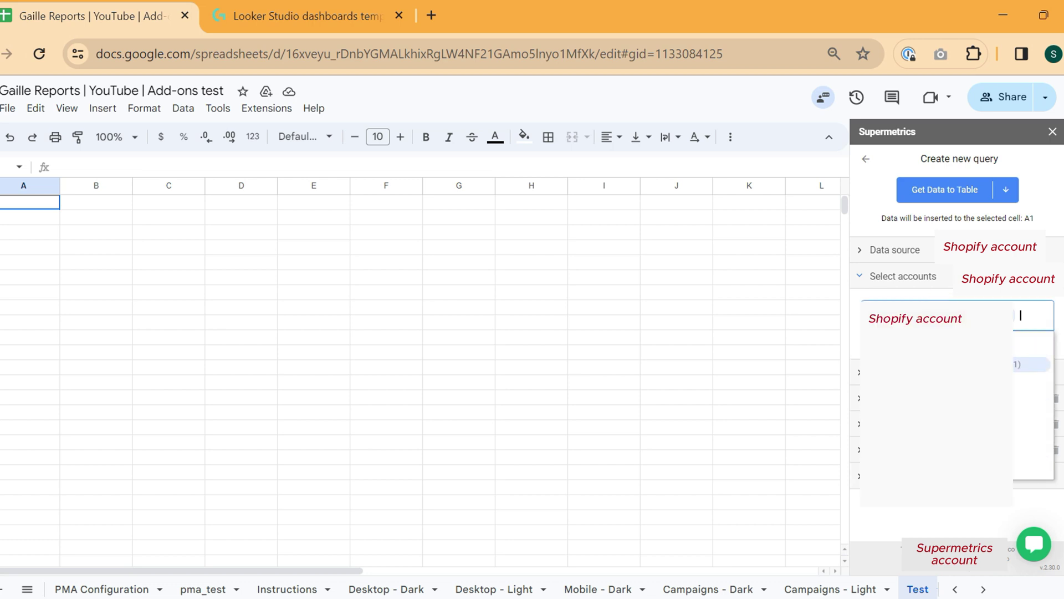
pyautogui.press('Return')
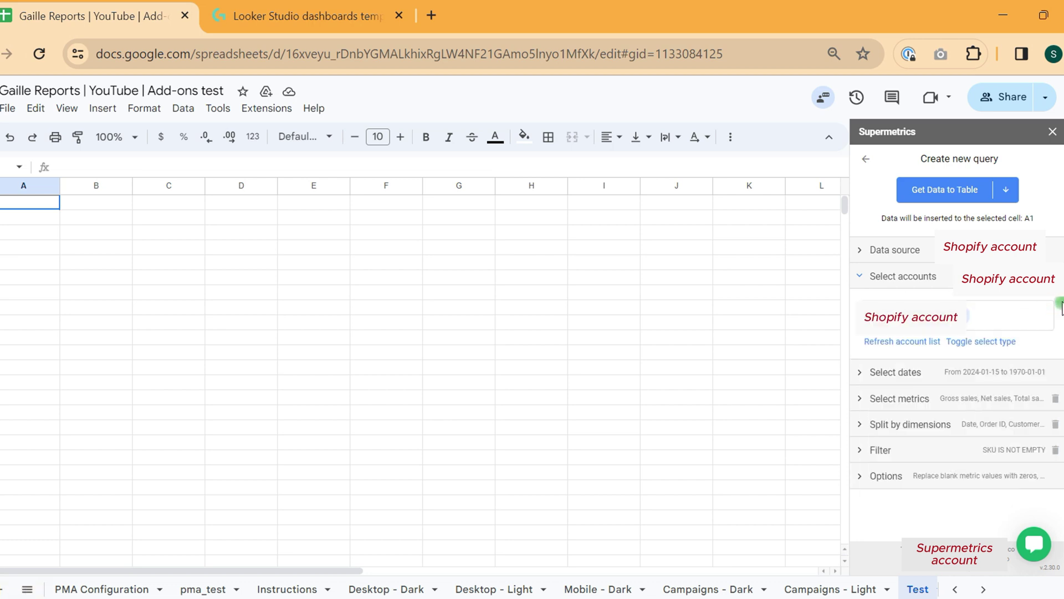
# - Set a custom date range from 2024-01-01 to yesterday
pyautogui.click(875, 372)
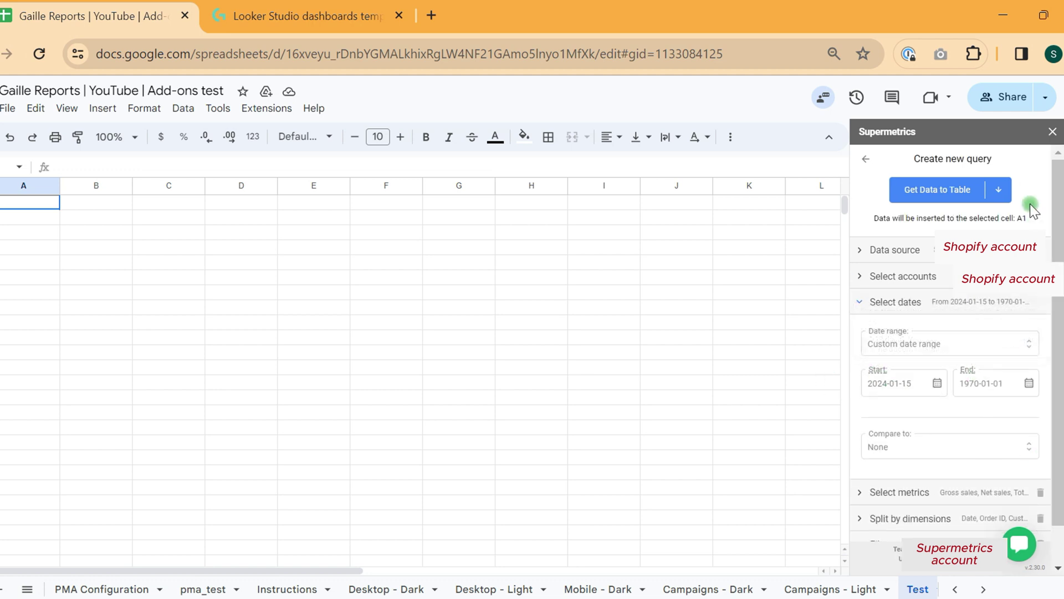
pyautogui.click(1029, 338)
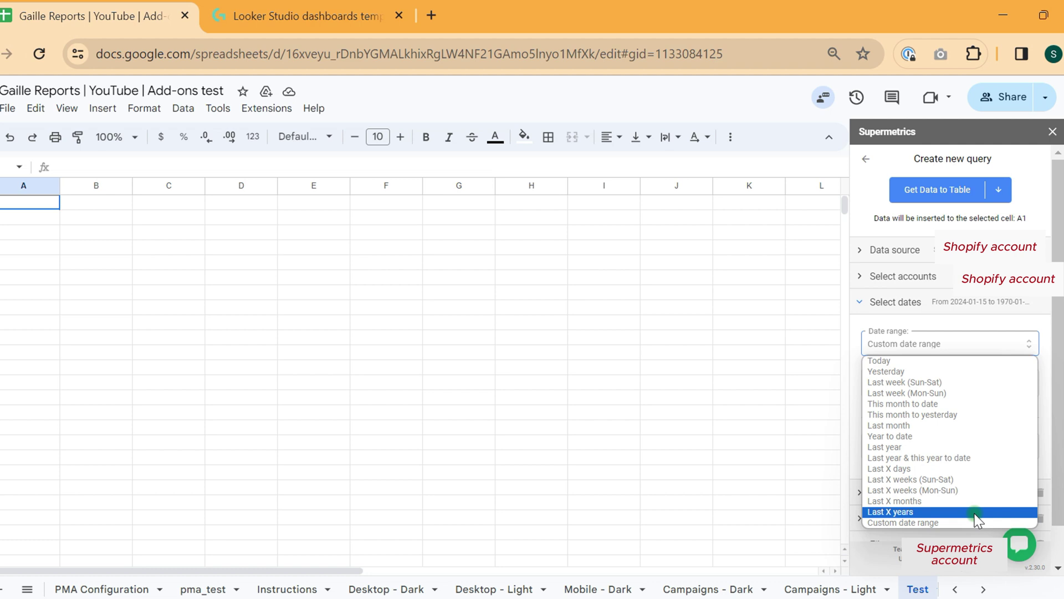
pyautogui.click(946, 523)
pyautogui.click(921, 383)
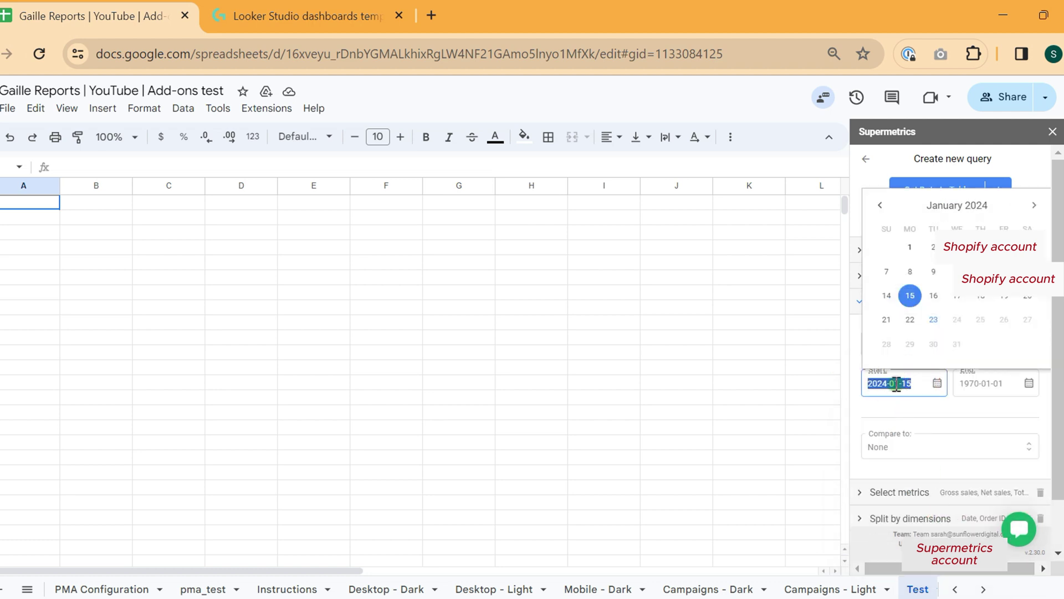
pyautogui.click(913, 248)
pyautogui.click(1010, 384)
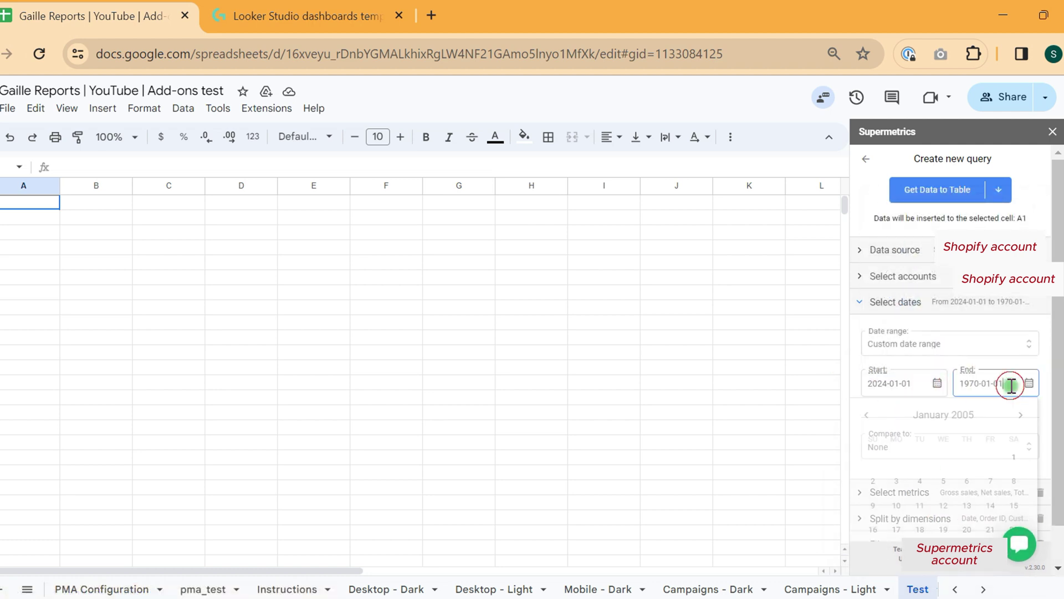
pyautogui.write('yesterdays')
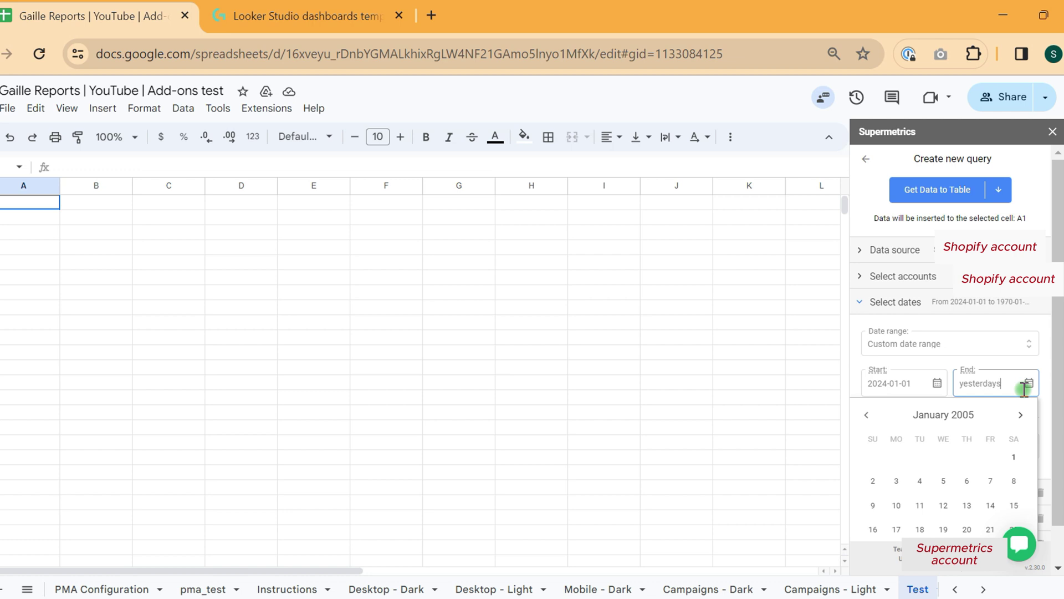
pyautogui.press('BackSpace')
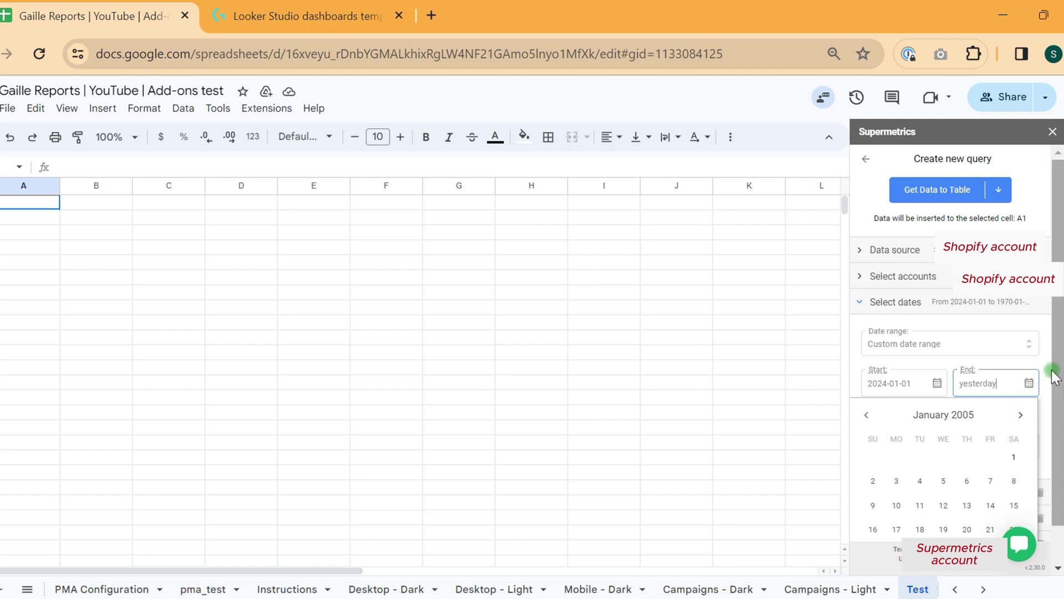
pyautogui.click(1046, 368)
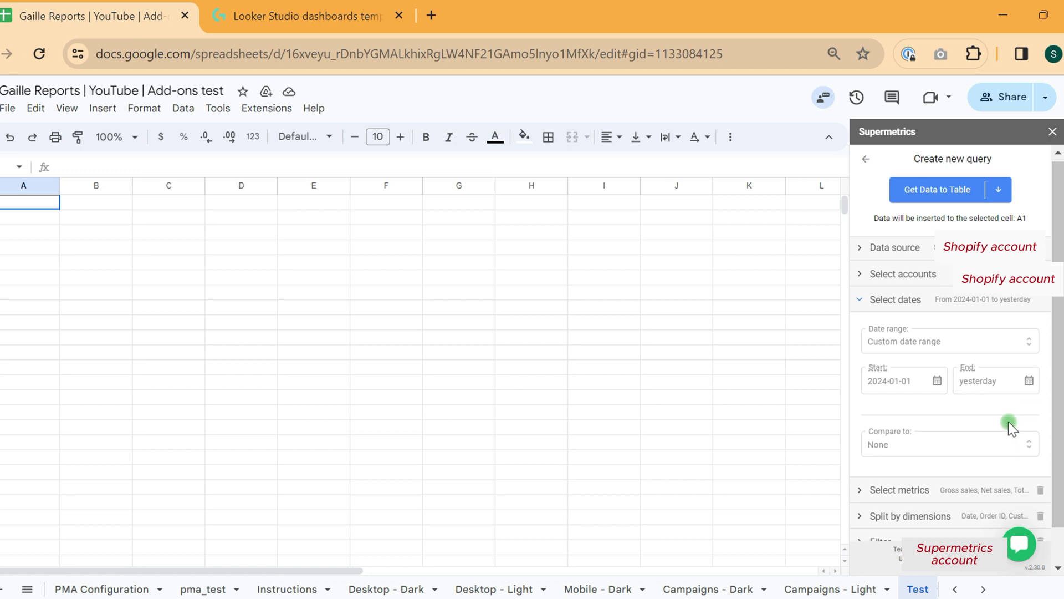
# - Clear all metrics, row dimensions and the SKU IS NOT EMPTY filter
pyautogui.click(989, 449)
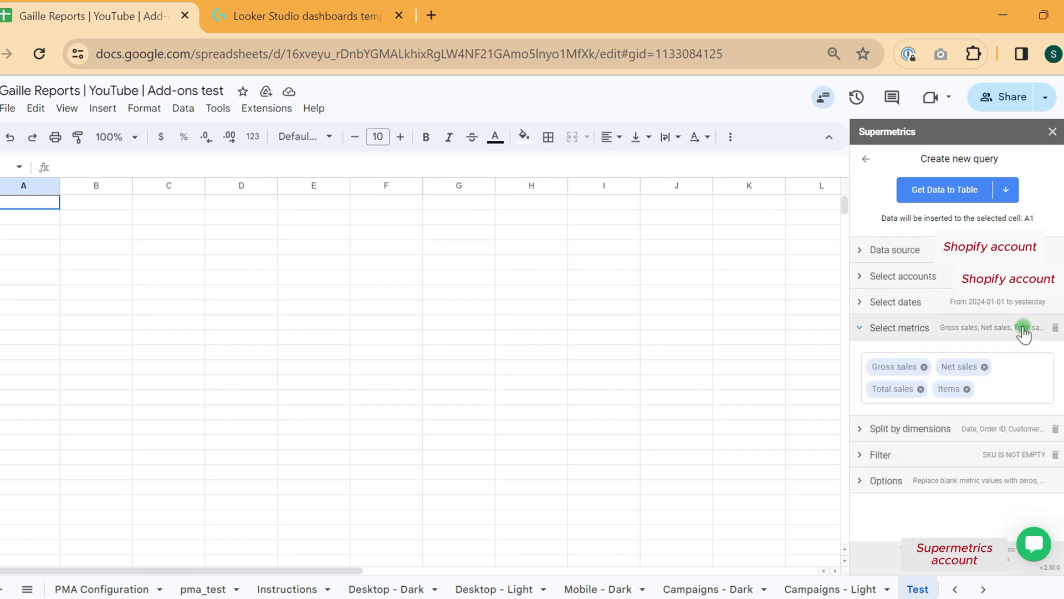
pyautogui.click(1049, 332)
pyautogui.click(1041, 330)
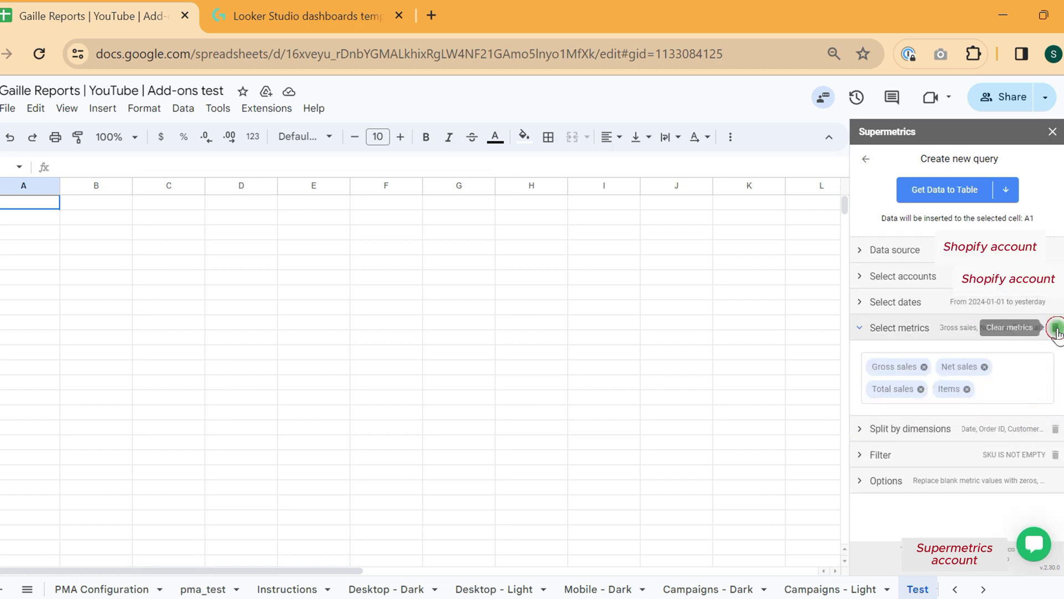
pyautogui.click(1056, 329)
pyautogui.click(1026, 405)
pyautogui.click(1039, 355)
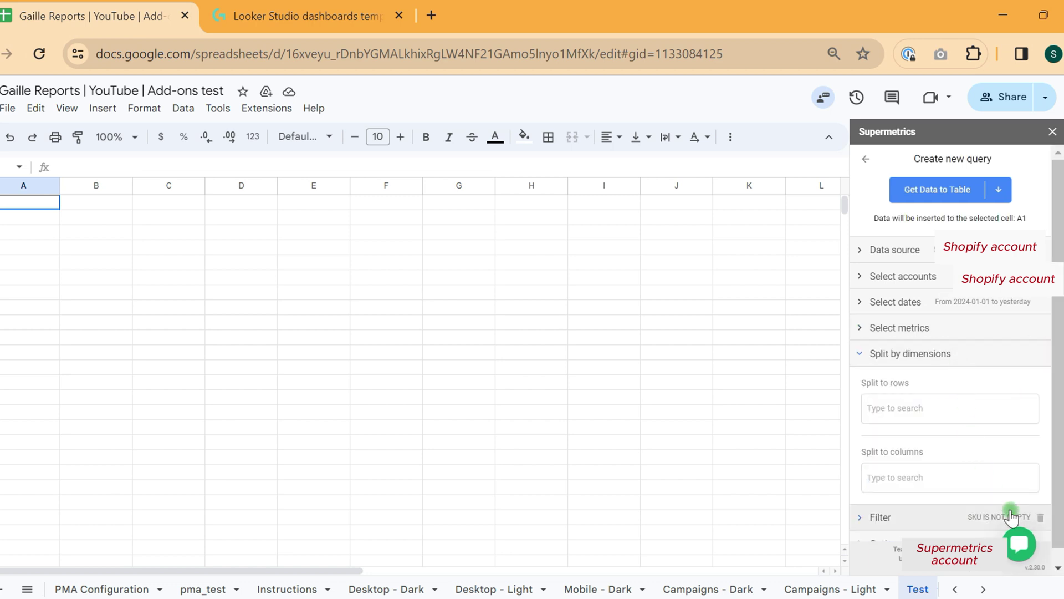
pyautogui.click(1040, 517)
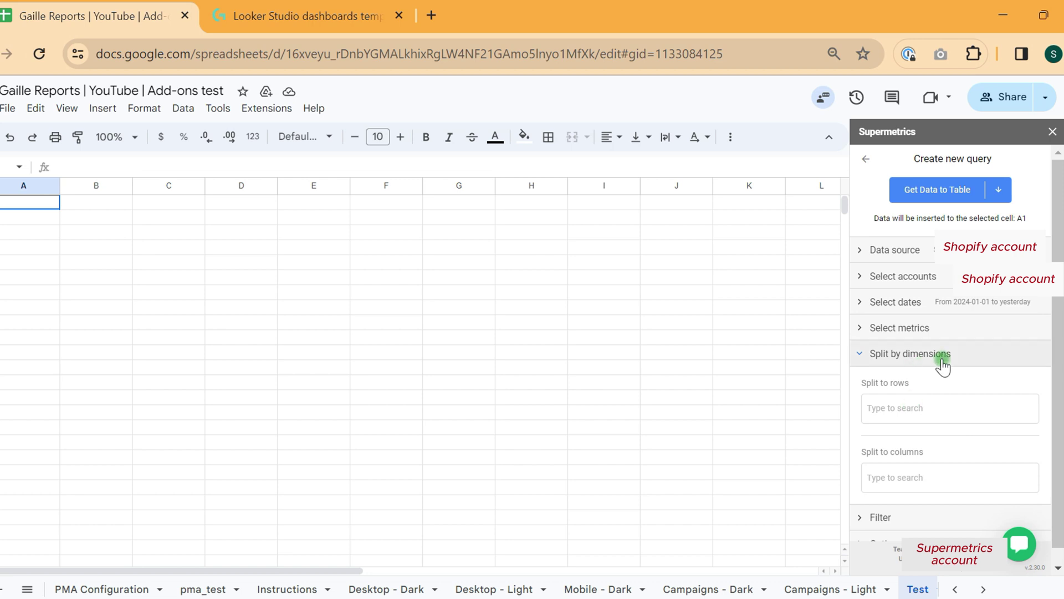
# - Add Year & month as the only row dimension
pyautogui.click(914, 408)
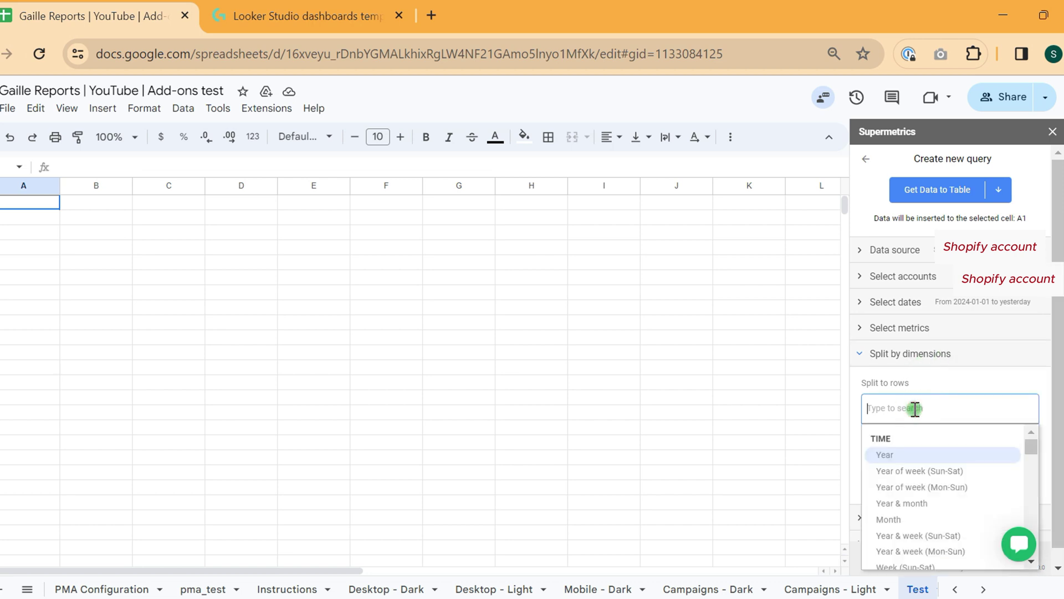
pyautogui.write('date')
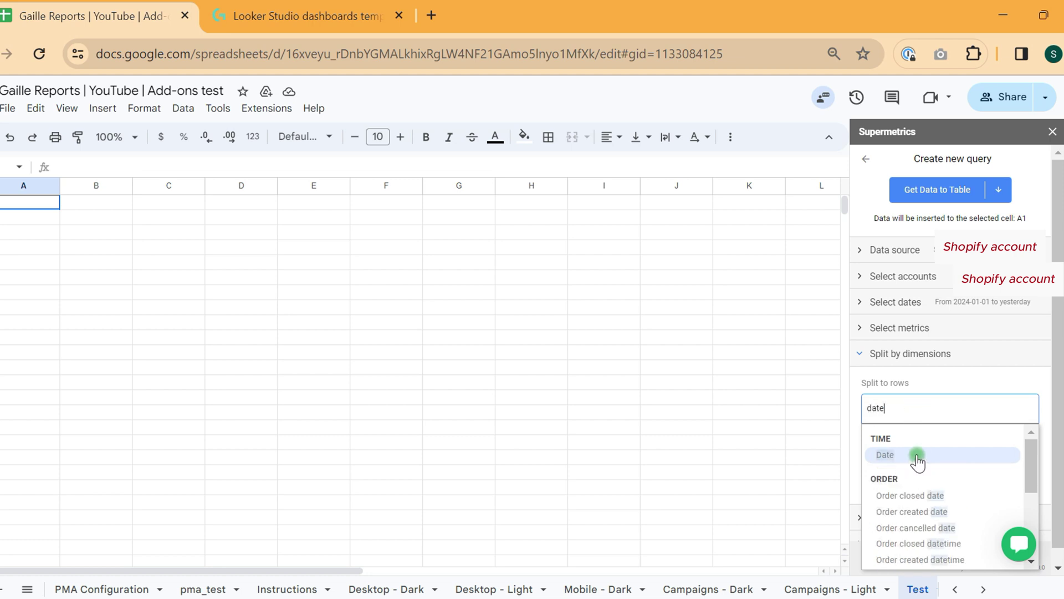
pyautogui.press('BackSpace')
pyautogui.press('BackSpace')
pyautogui.press('BackSpace')
pyautogui.press('BackSpace')
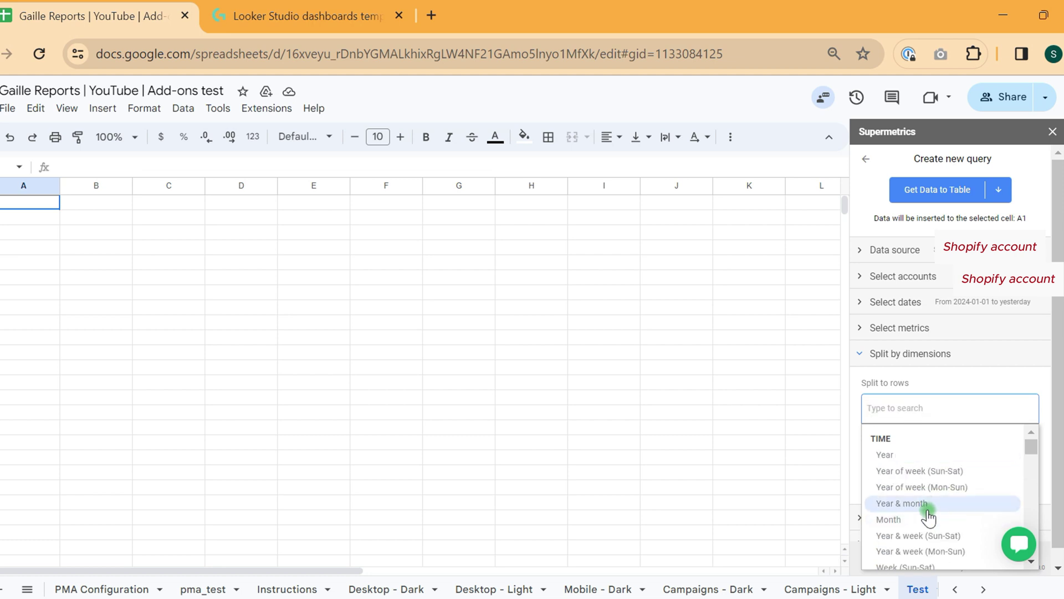
pyautogui.click(927, 513)
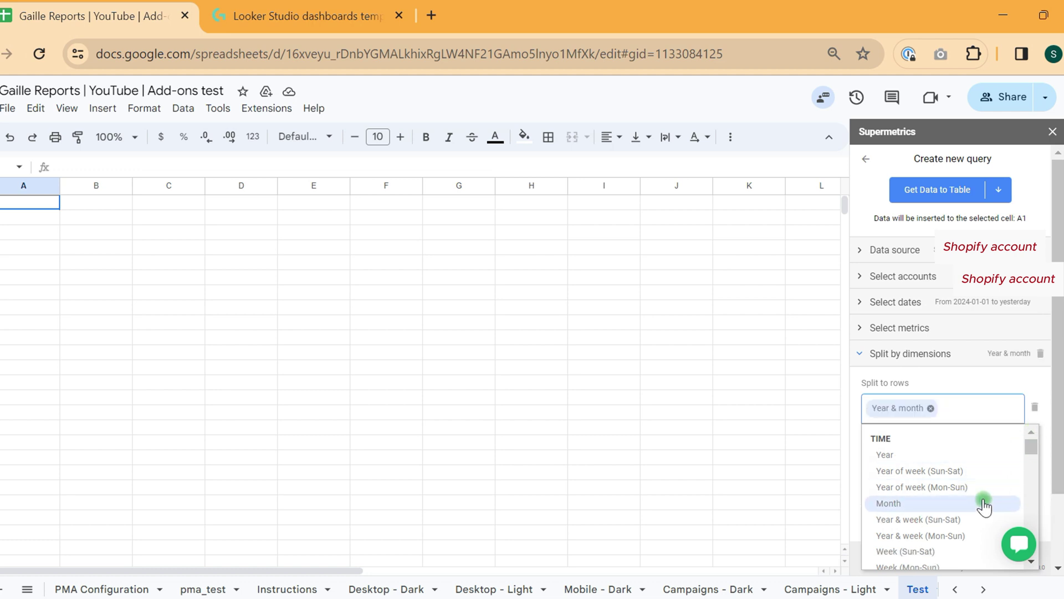
pyautogui.scroll(-4, 984, 502)
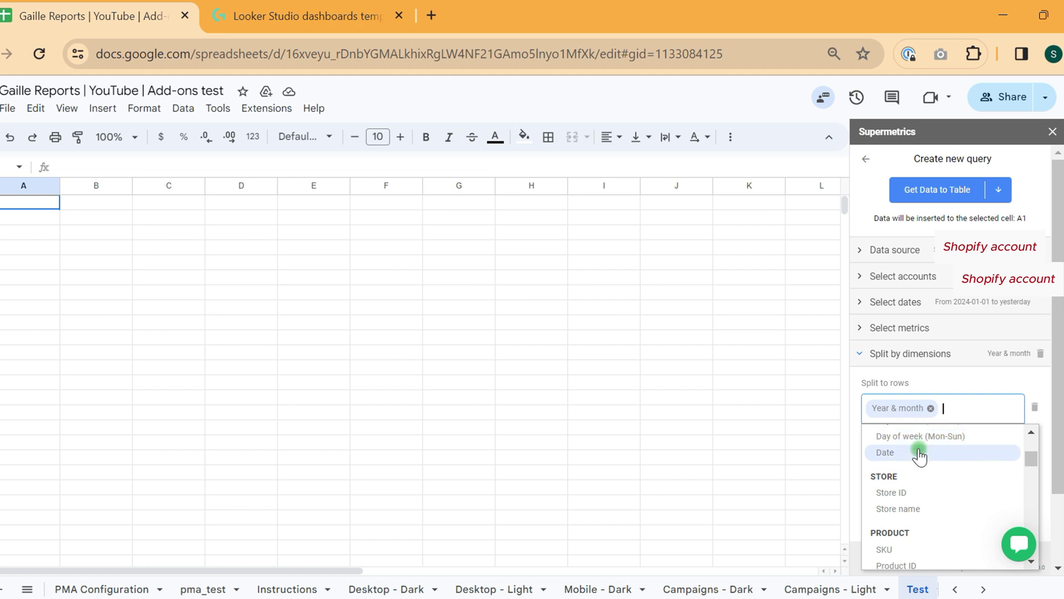
pyautogui.click(919, 454)
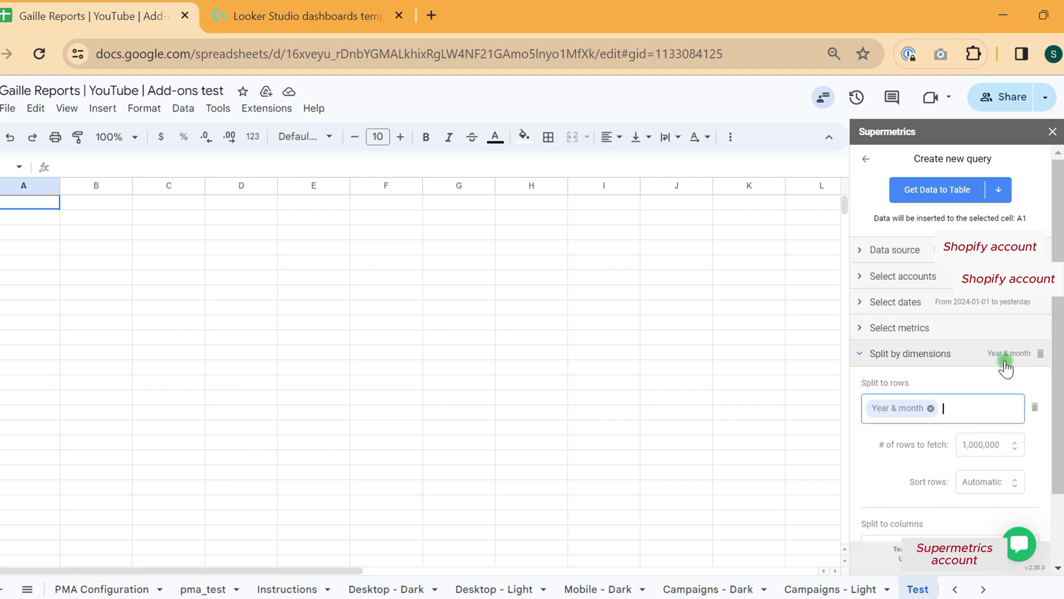
pyautogui.click(951, 404)
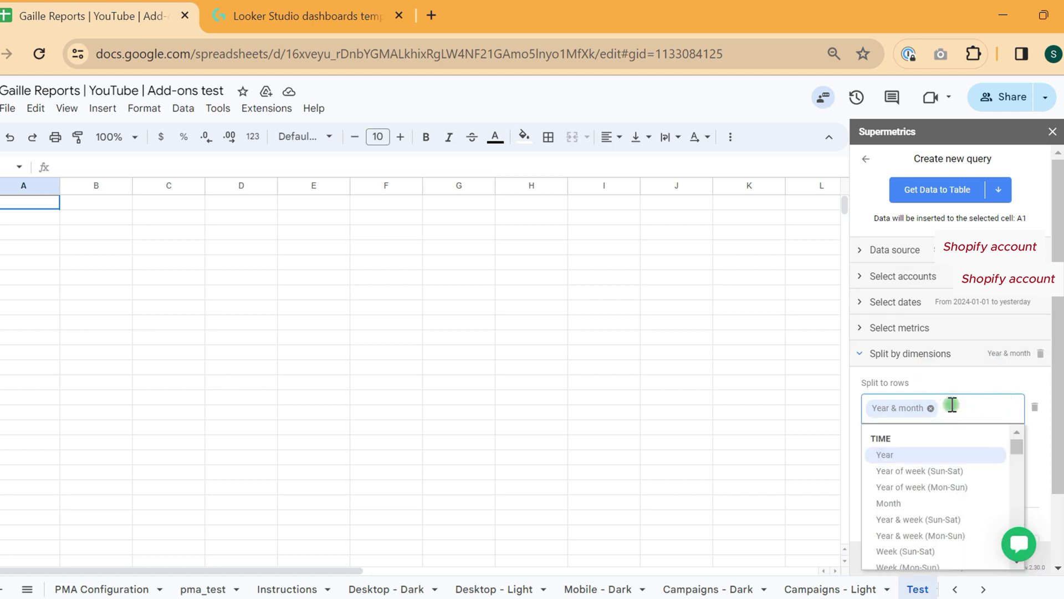
pyautogui.scroll(-2, 978, 535)
pyautogui.scroll(-2, 978, 535)
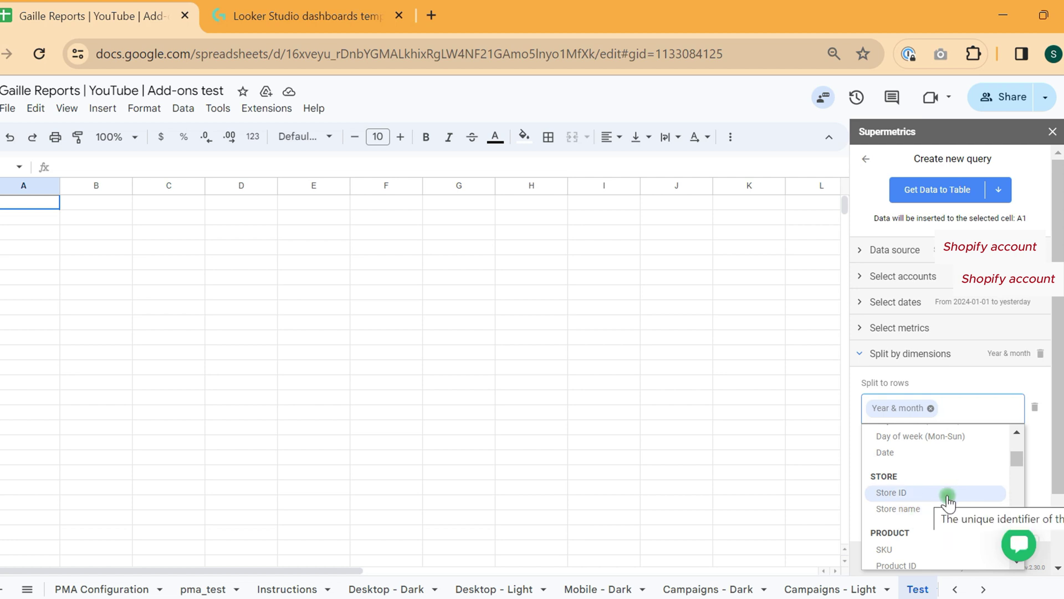
pyautogui.scroll(-1, 992, 520)
pyautogui.scroll(-1, 984, 502)
pyautogui.scroll(1, 961, 474)
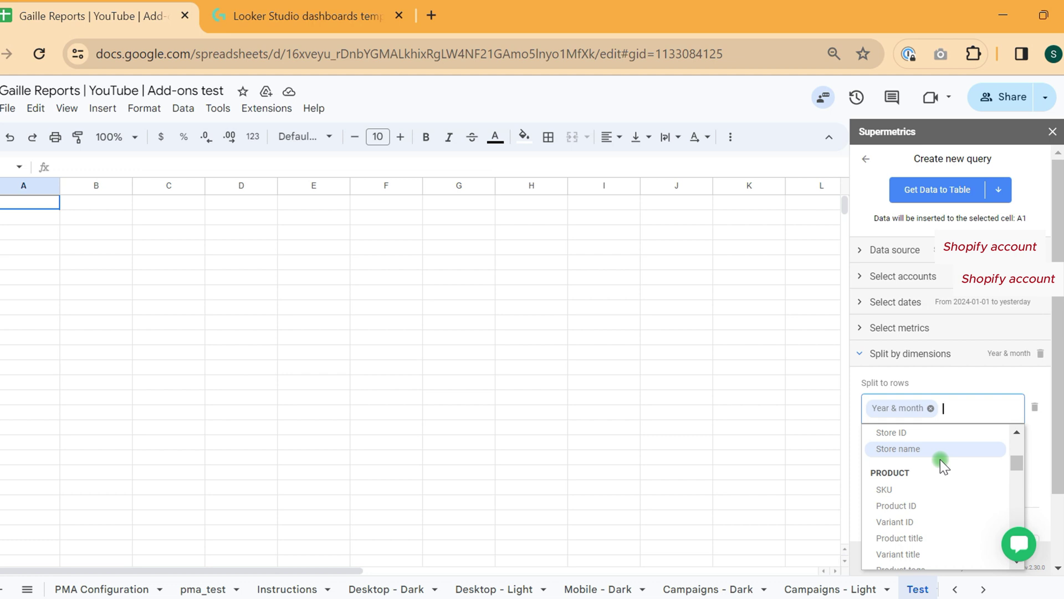
# - Add SKU, Product tags and Type as row dimensions
pyautogui.click(940, 490)
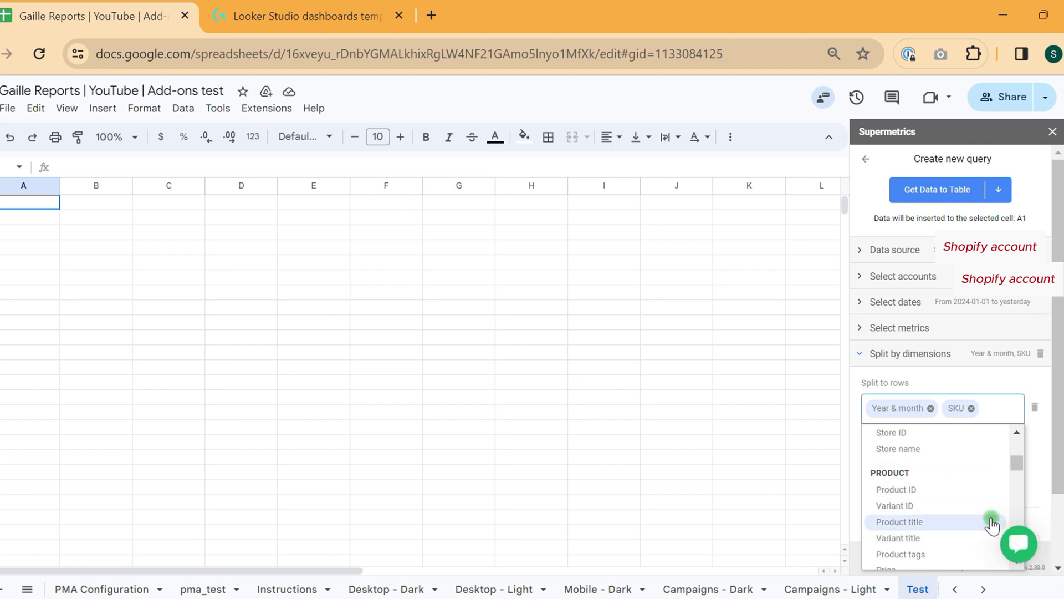
pyautogui.scroll(-1, 979, 516)
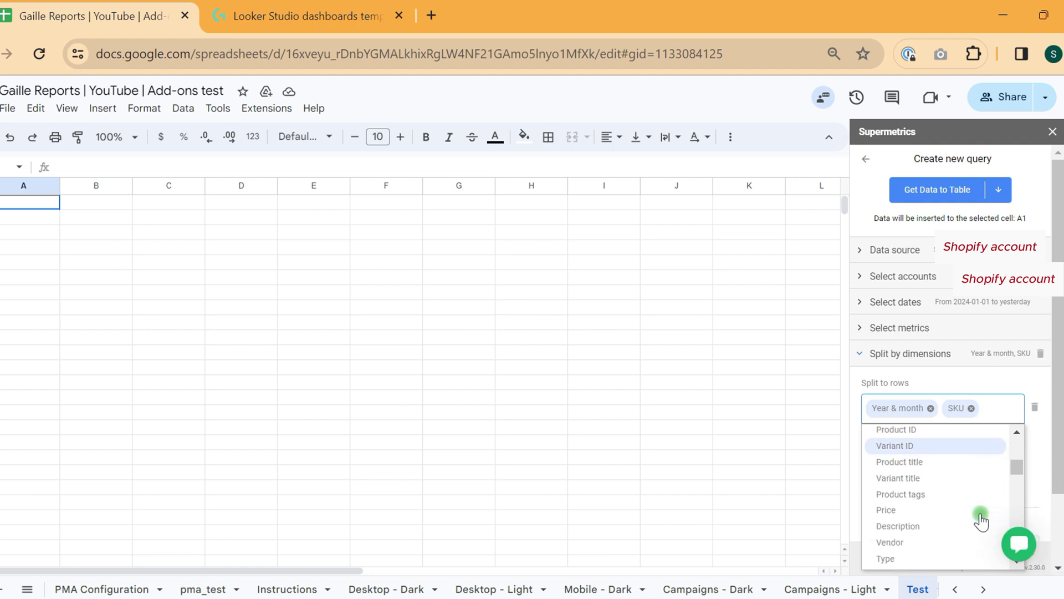
pyautogui.click(931, 495)
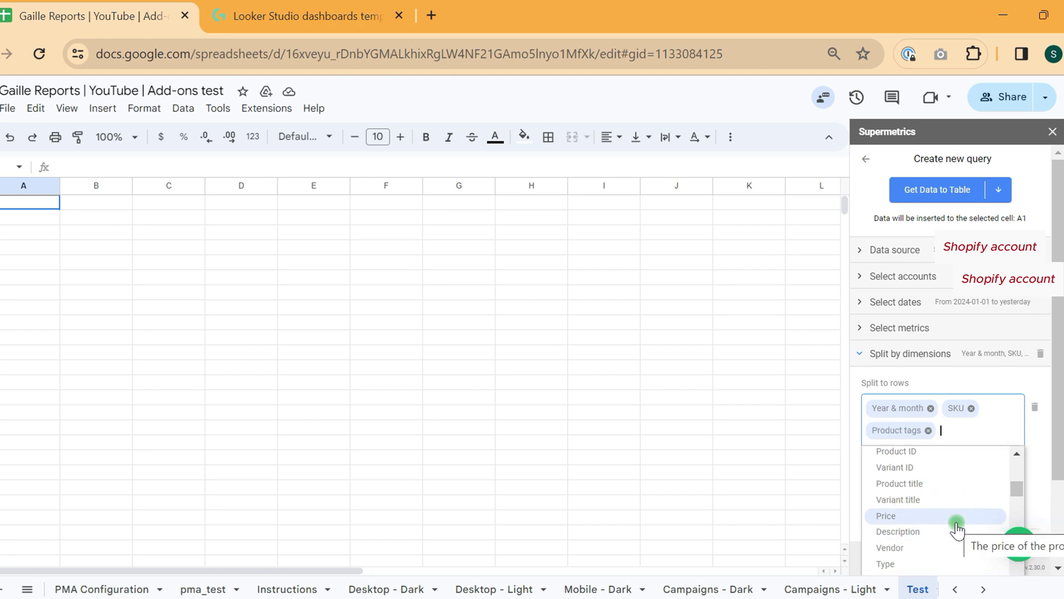
pyautogui.scroll(-1, 956, 526)
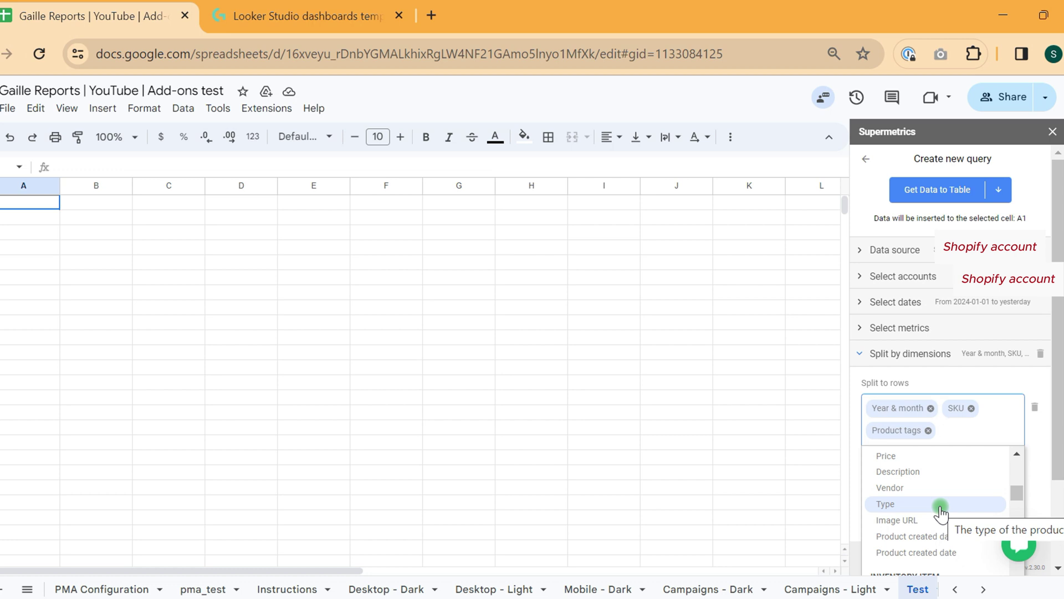
pyautogui.click(941, 504)
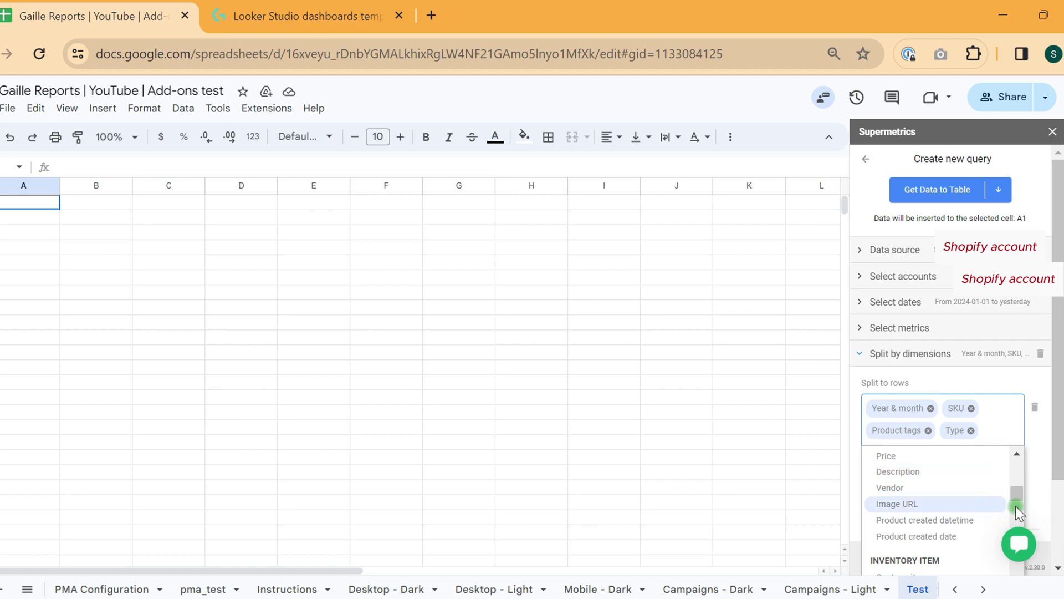
pyautogui.scroll(-2, 965, 521)
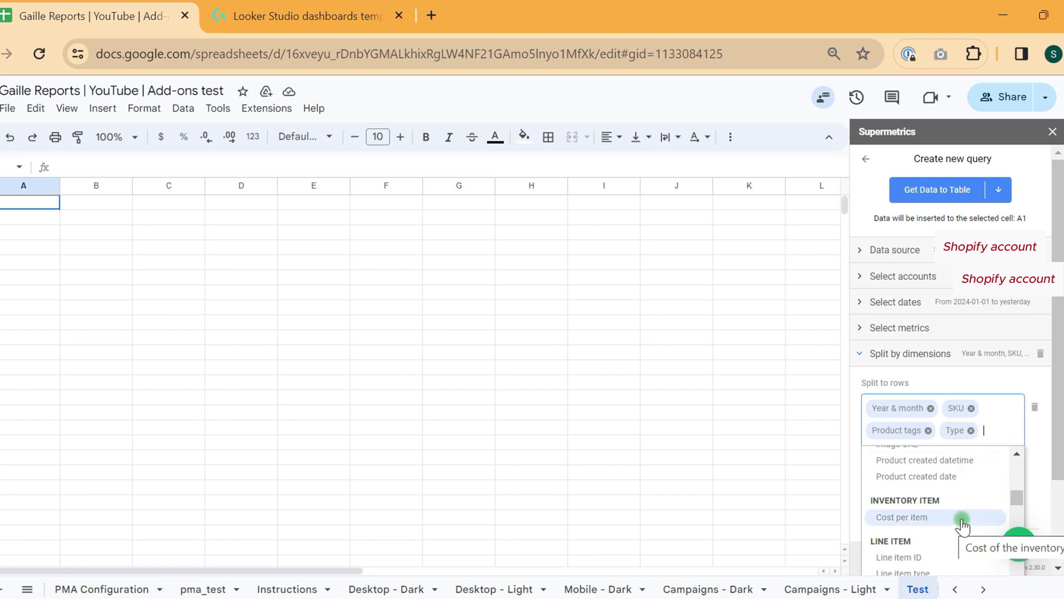
pyautogui.scroll(-1, 962, 524)
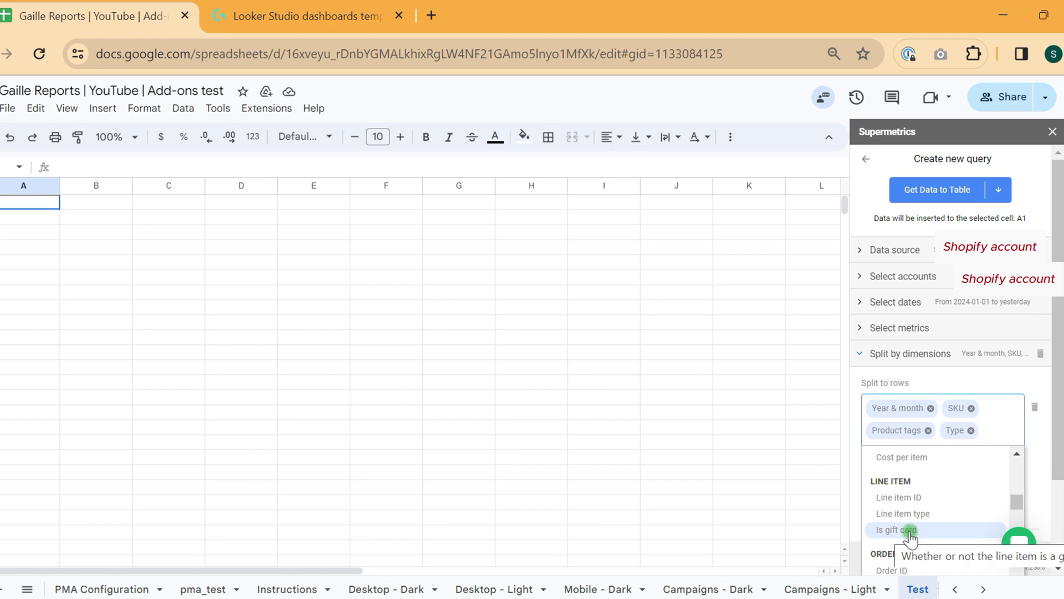
# - Add and then remove Is gift card, leaving four row dimensions
pyautogui.click(959, 533)
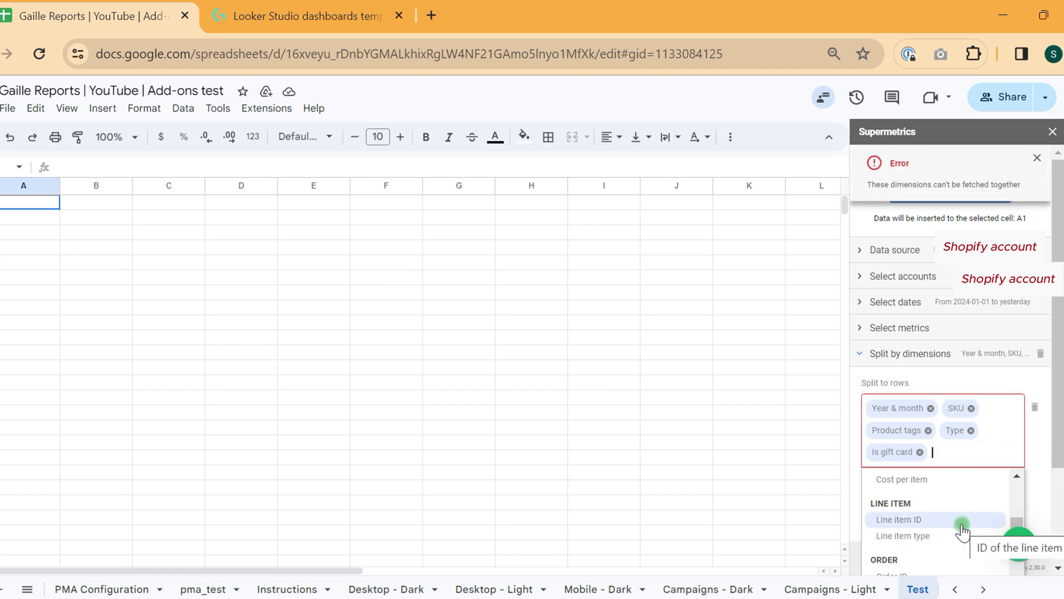
pyautogui.click(923, 191)
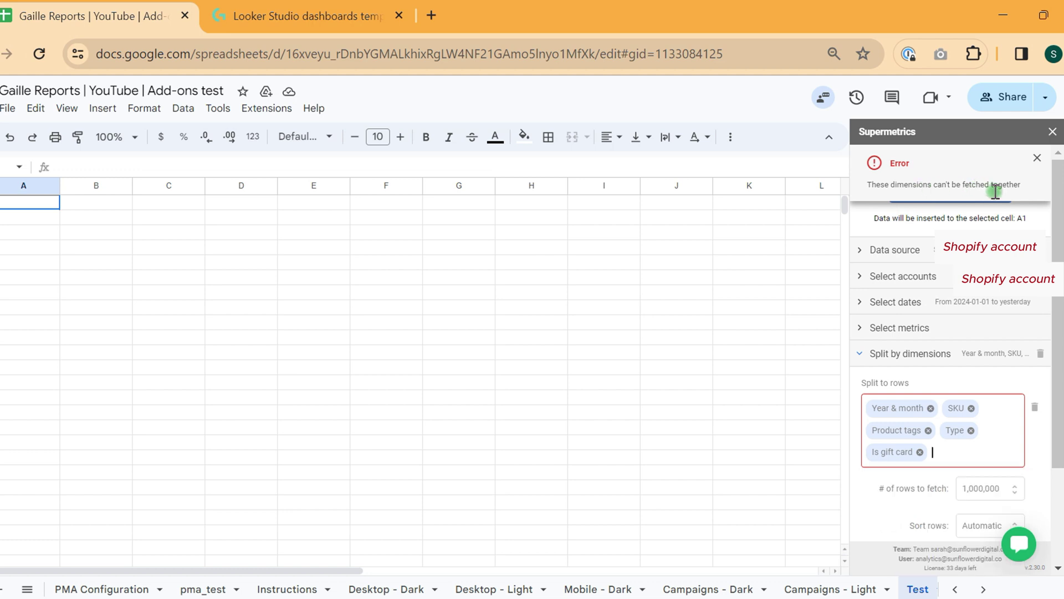
pyautogui.click(919, 452)
pyautogui.scroll(-10, 982, 499)
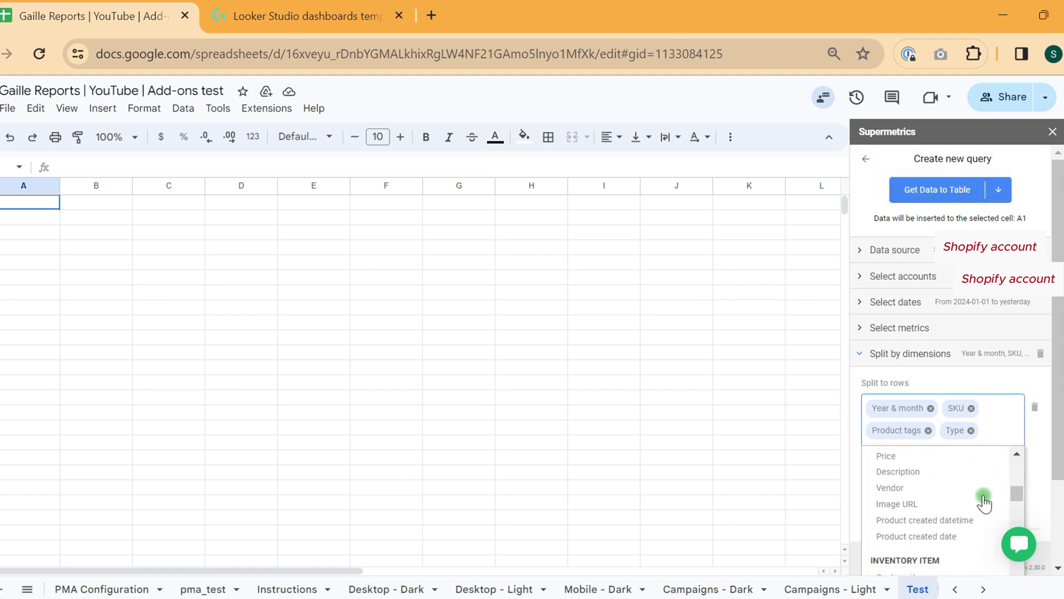
pyautogui.scroll(5, 942, 508)
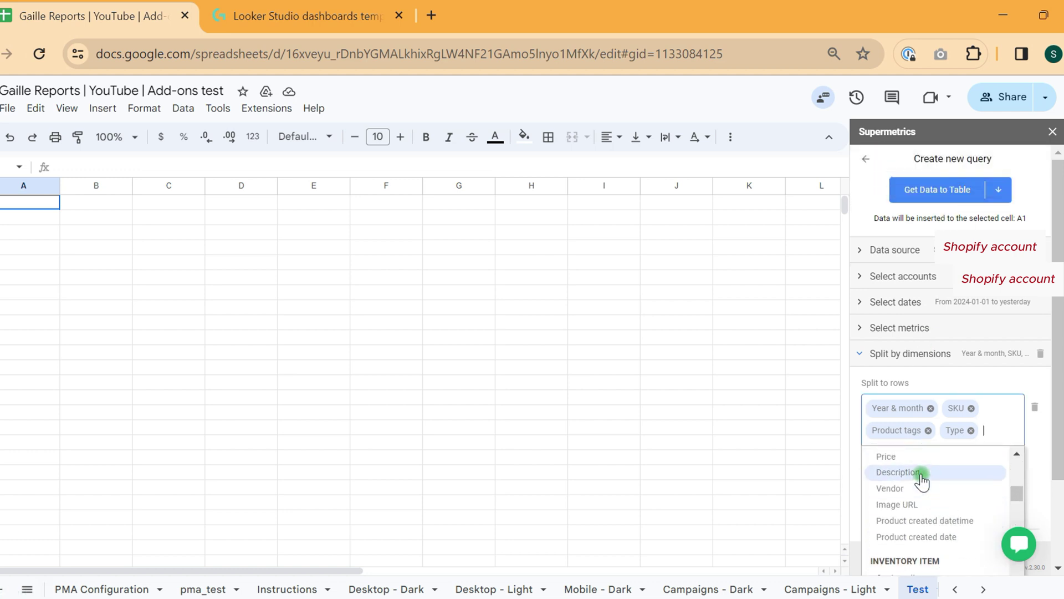
pyautogui.scroll(-5, 934, 521)
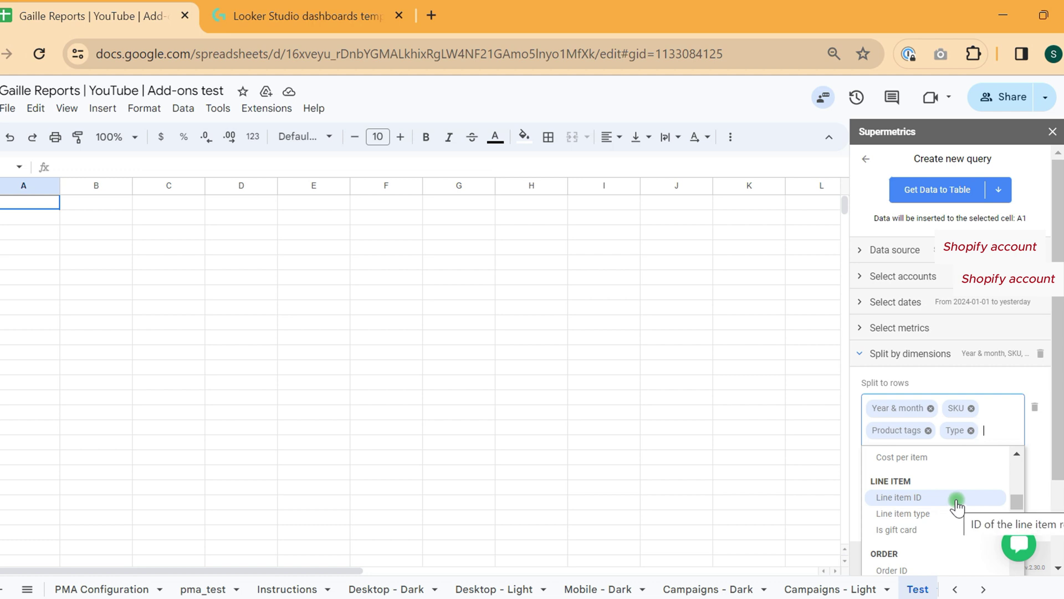
pyautogui.click(1026, 485)
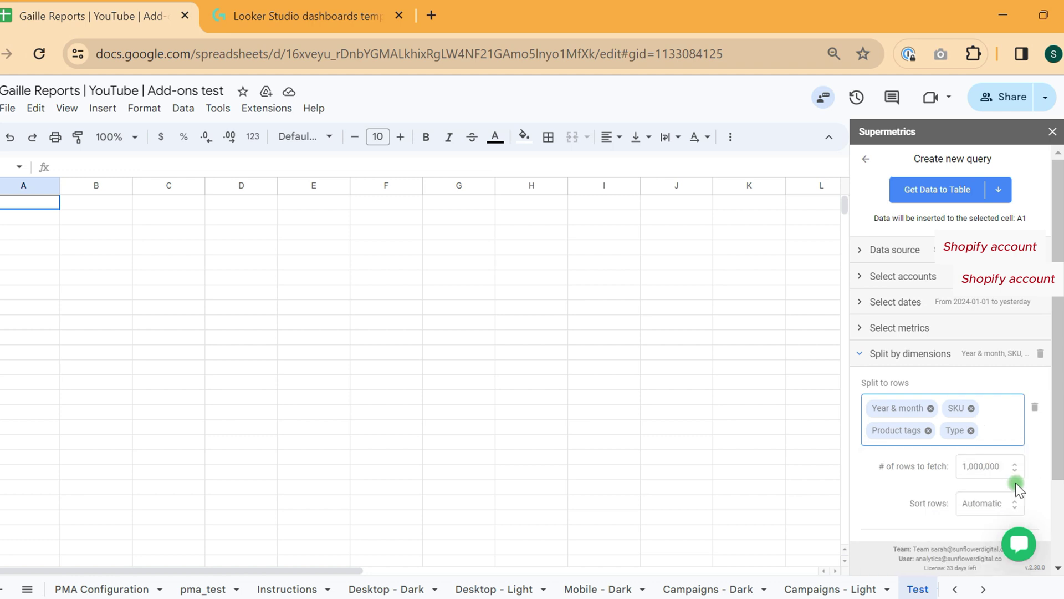
pyautogui.click(1006, 429)
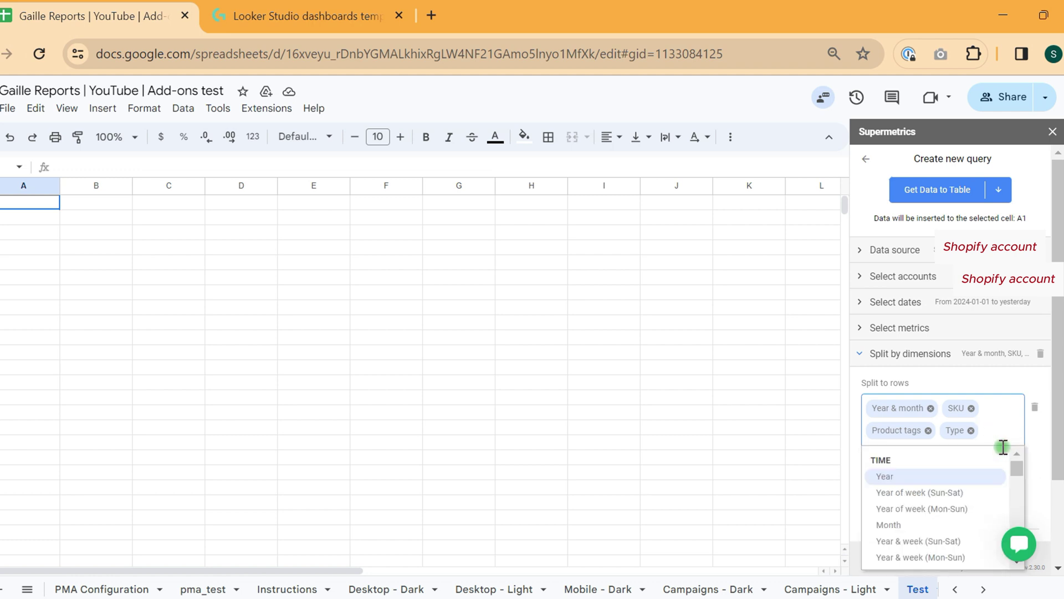
pyautogui.scroll(-5, 984, 496)
pyautogui.scroll(-8, 985, 499)
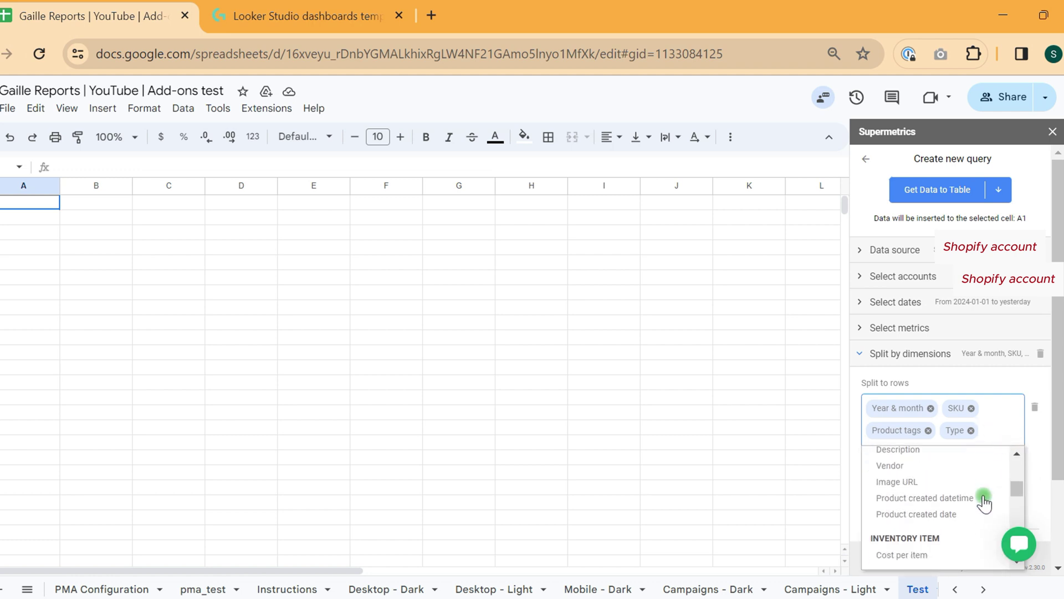
pyautogui.scroll(2, 984, 500)
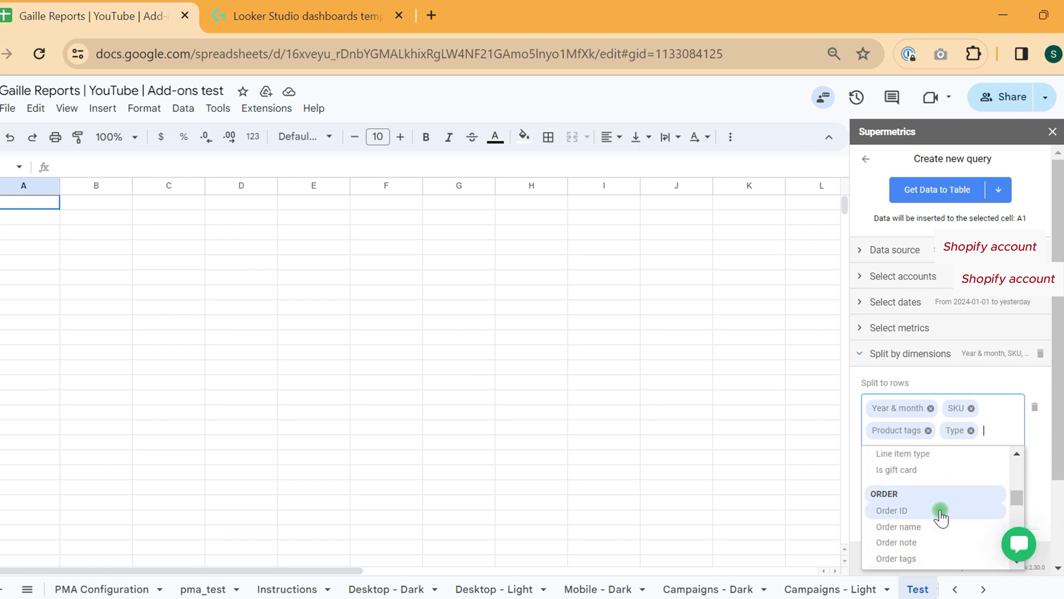
pyautogui.scroll(-2, 943, 517)
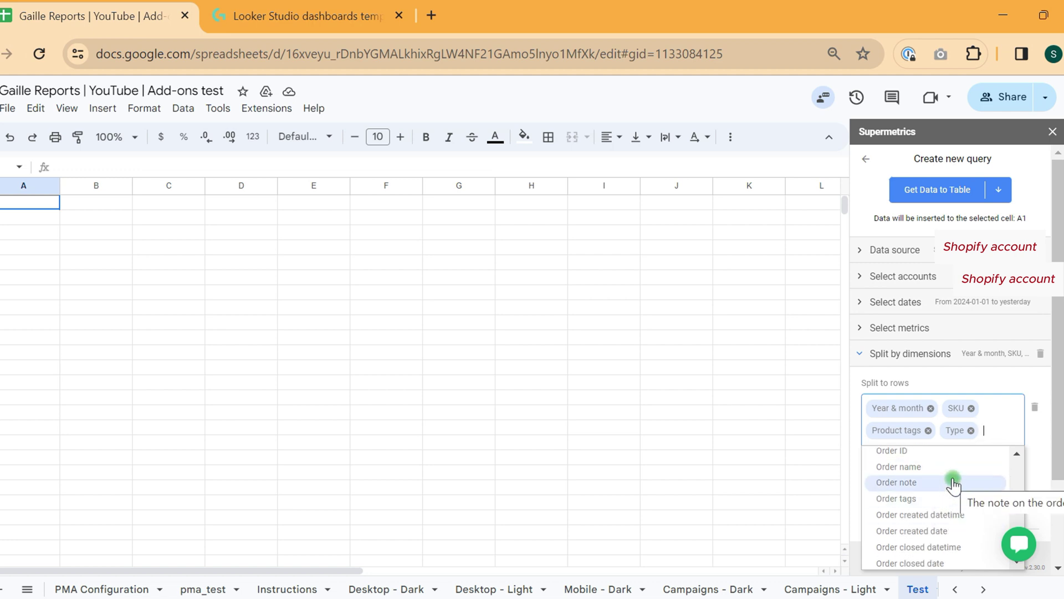
pyautogui.scroll(-2, 966, 507)
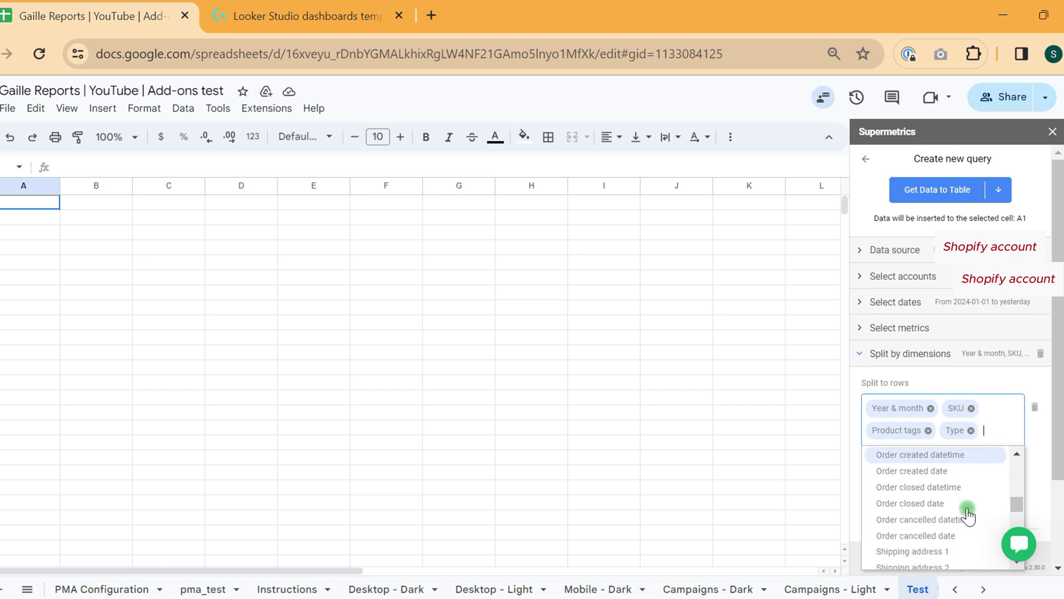
pyautogui.scroll(-6, 967, 516)
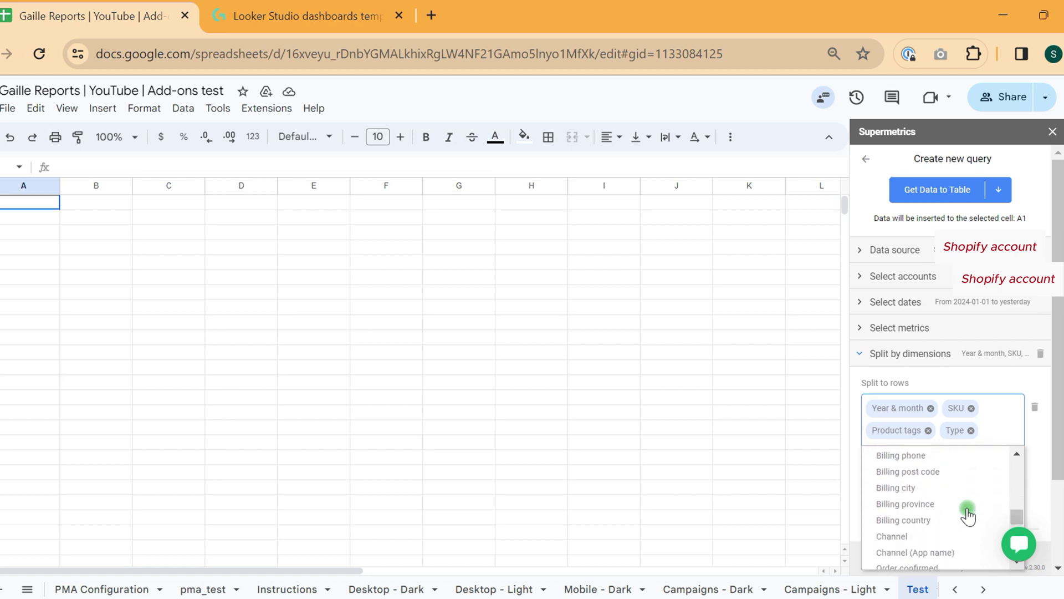
pyautogui.scroll(-3, 969, 509)
pyautogui.scroll(3, 969, 509)
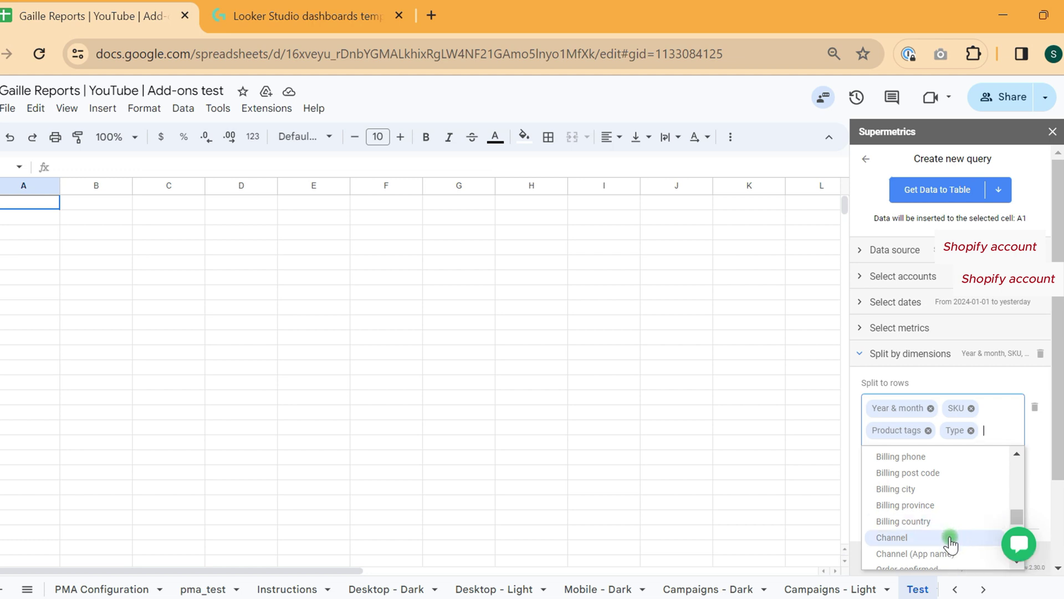
pyautogui.scroll(-3, 962, 504)
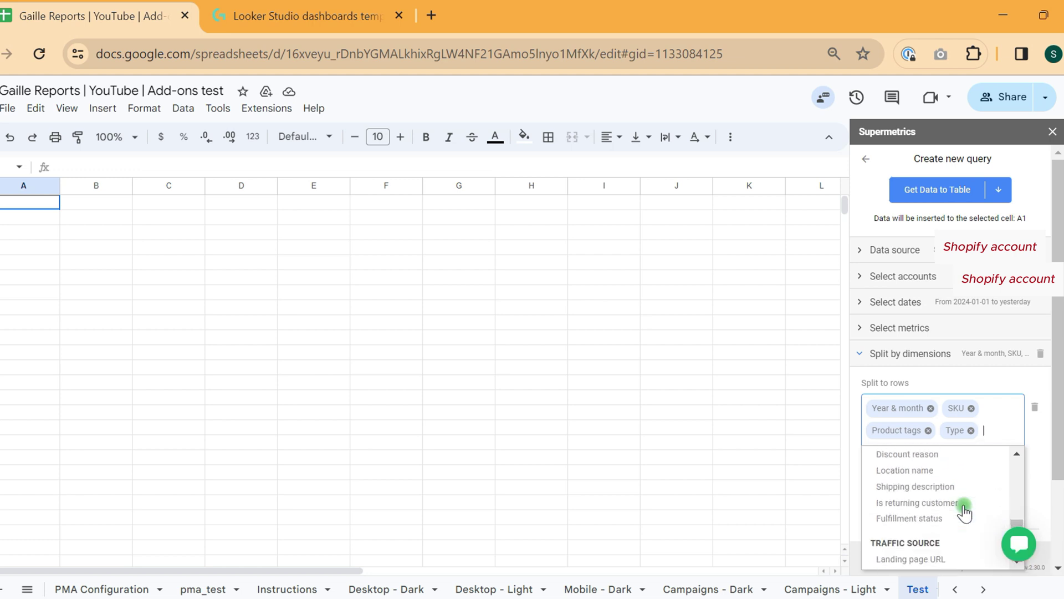
pyautogui.scroll(-1, 965, 513)
pyautogui.scroll(1, 965, 513)
pyautogui.scroll(-1, 964, 513)
pyautogui.scroll(-1, 965, 512)
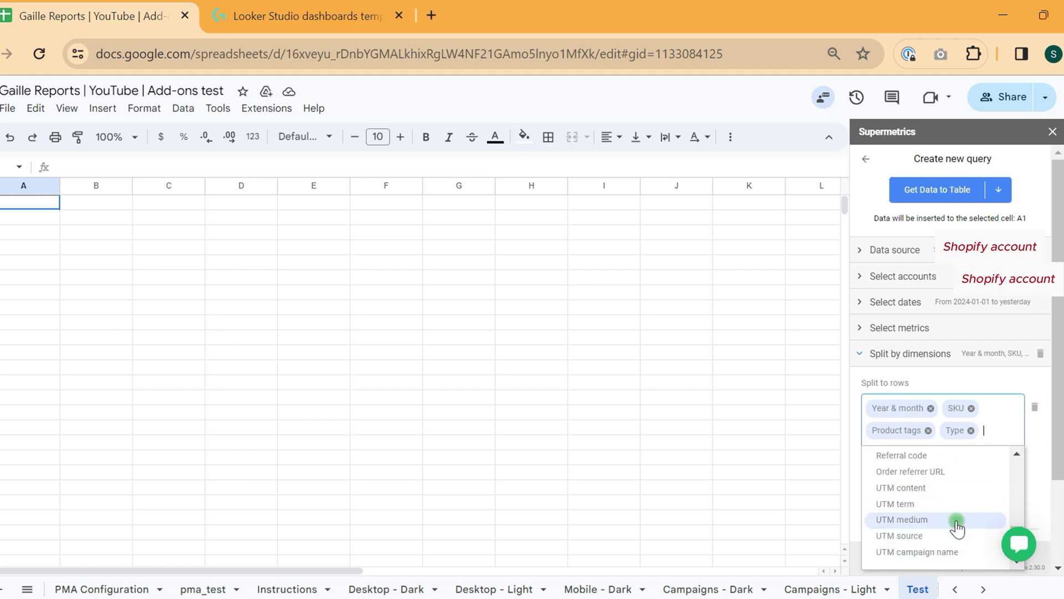
pyautogui.scroll(1, 957, 526)
pyautogui.scroll(1, 957, 527)
pyautogui.scroll(-3, 957, 526)
pyautogui.scroll(-1, 957, 525)
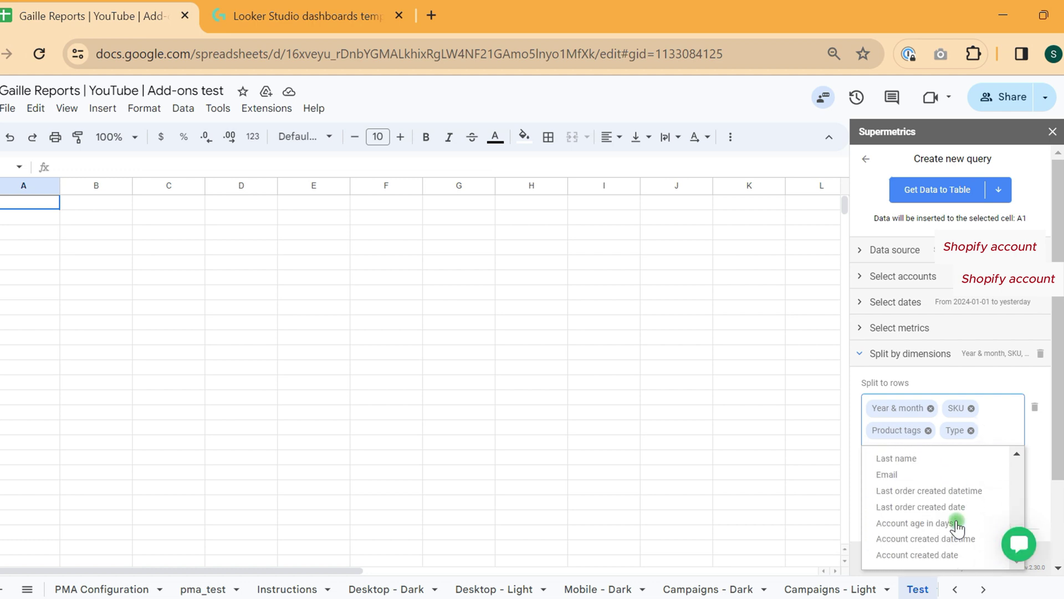
pyautogui.scroll(-2, 954, 493)
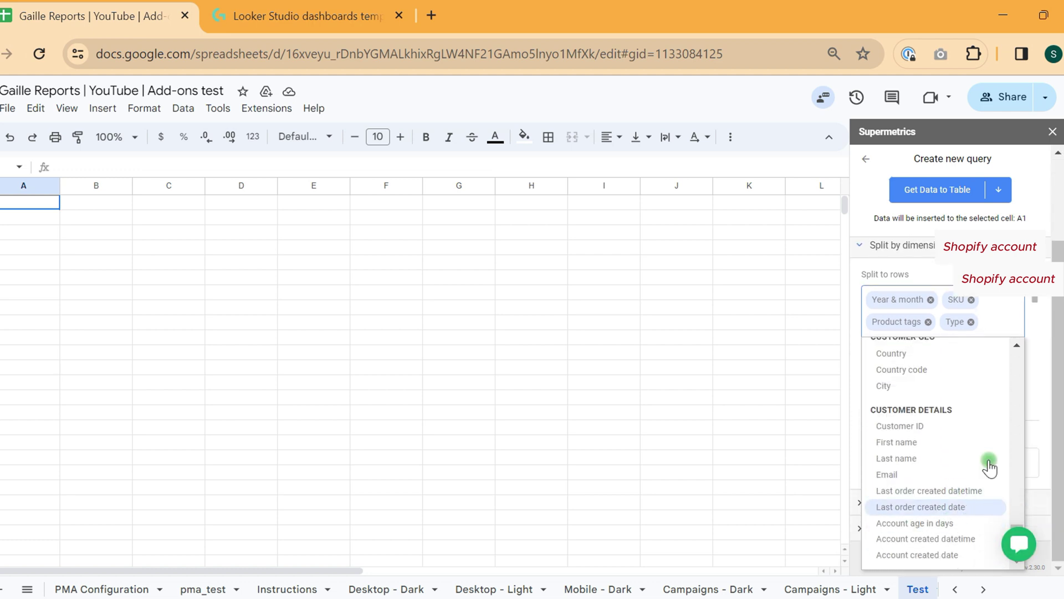
pyautogui.click(1046, 363)
# - Expand the metric settings and browse the available Shopify metrics
pyautogui.scroll(1, 1041, 382)
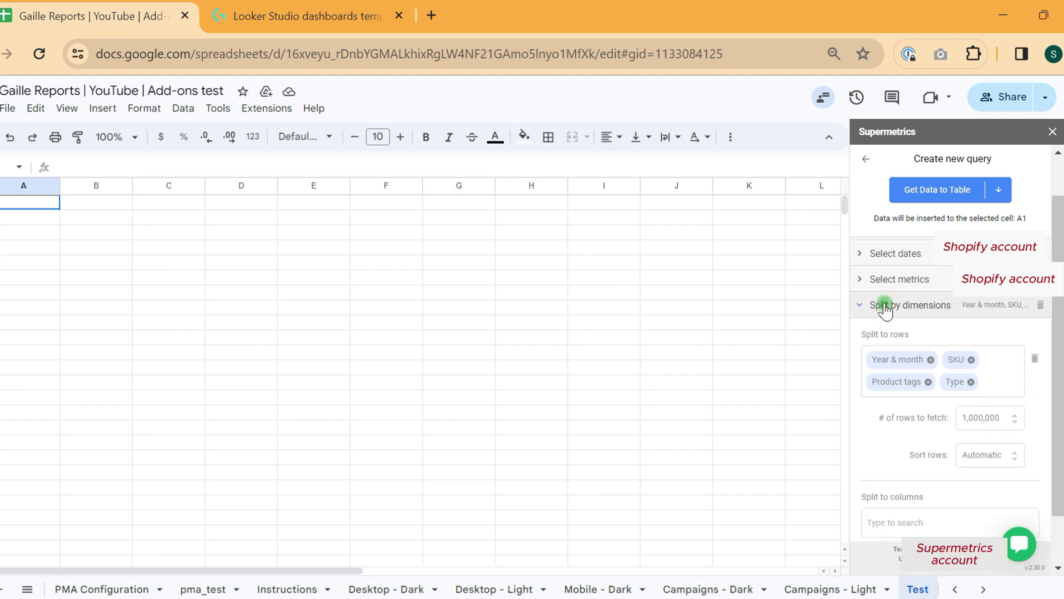
pyautogui.click(899, 276)
pyautogui.click(964, 365)
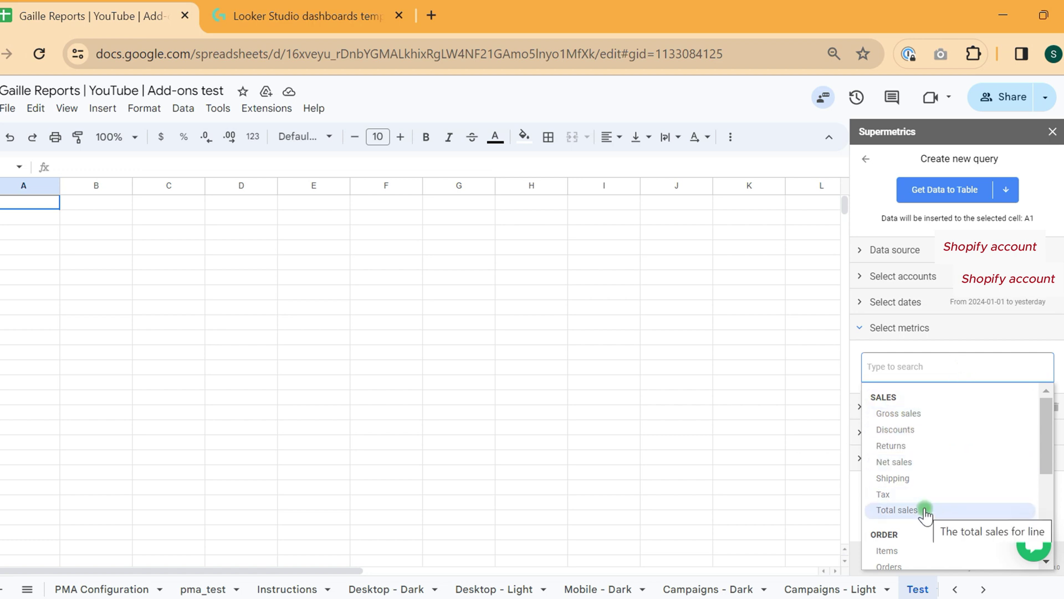
pyautogui.scroll(-3, 950, 505)
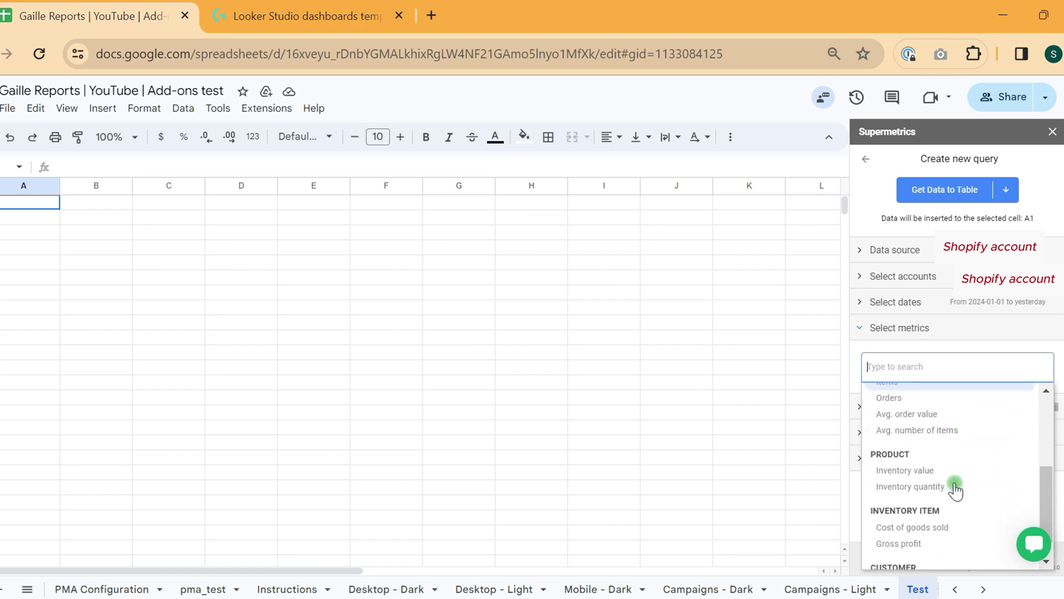
pyautogui.scroll(1, 935, 427)
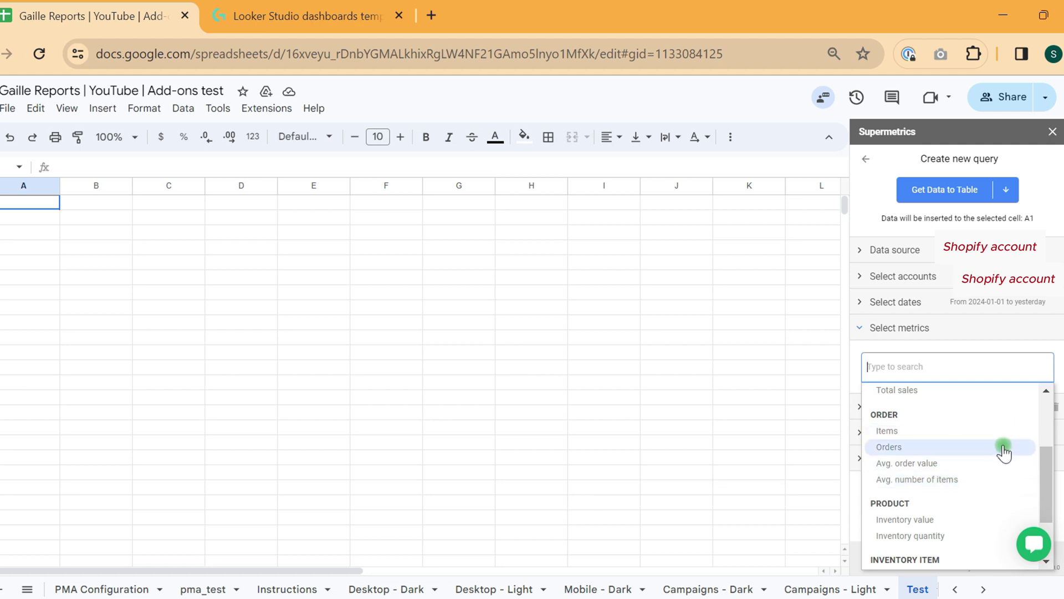
pyautogui.scroll(-2, 996, 475)
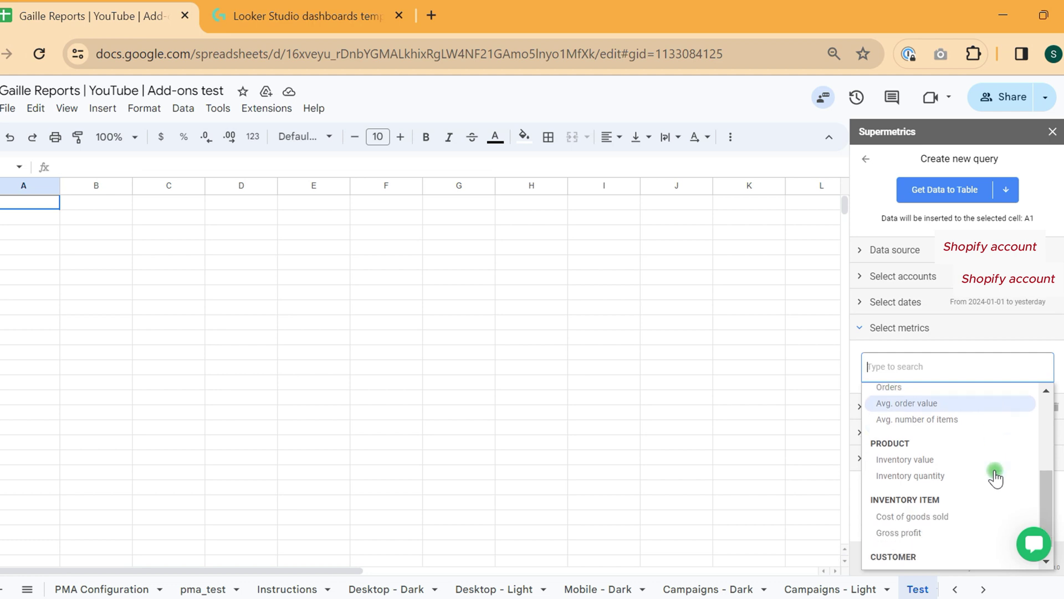
pyautogui.scroll(-1, 996, 478)
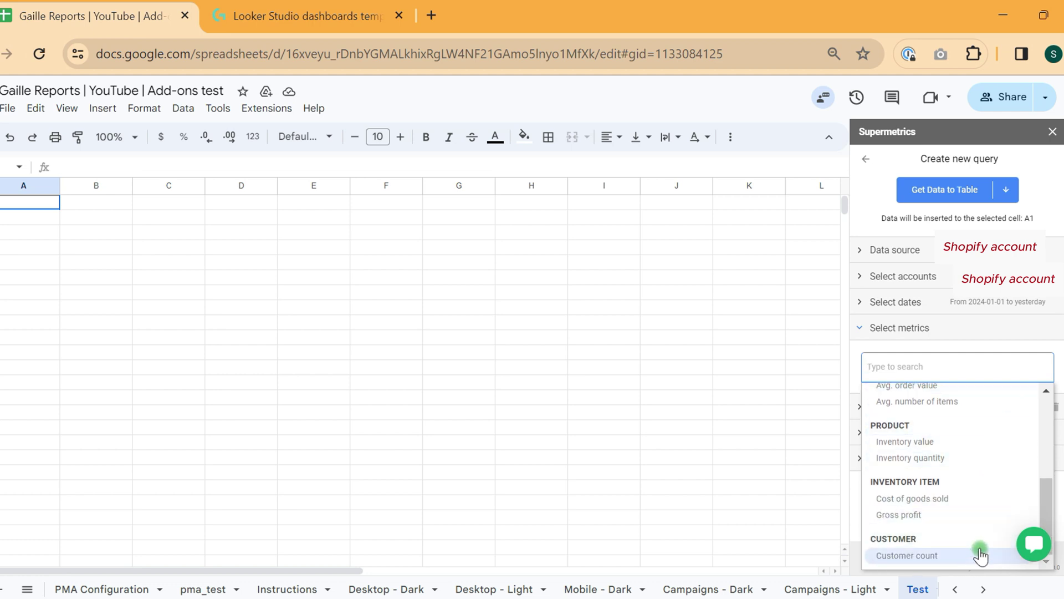
pyautogui.scroll(3, 985, 542)
pyautogui.scroll(-2, 983, 544)
pyautogui.scroll(-2, 982, 542)
pyautogui.scroll(7, 981, 540)
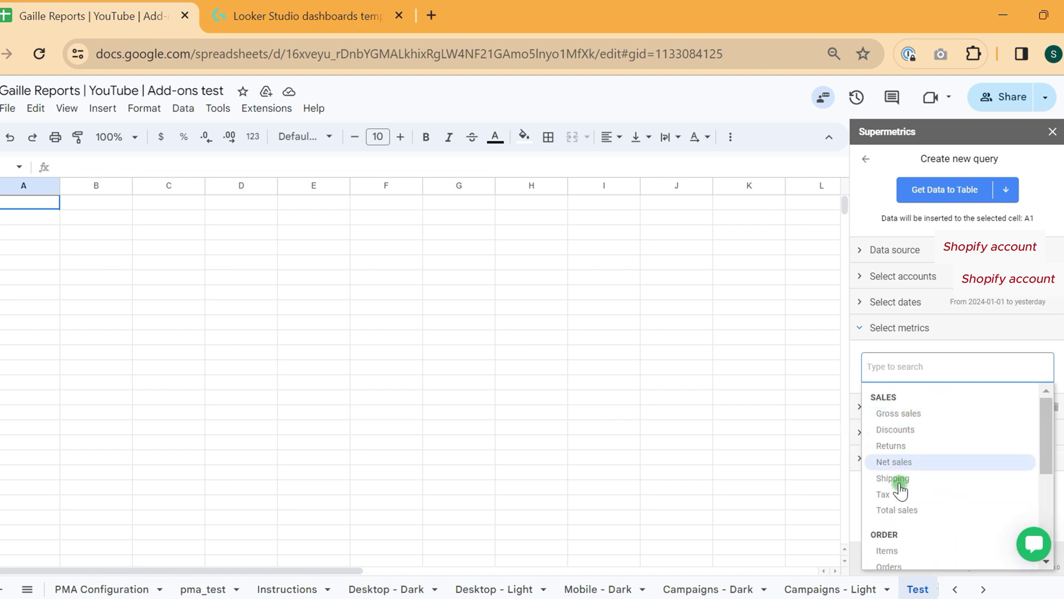
# - Try then remove Total sales and Inventory quantity, and drop Year & month from the dimensions
pyautogui.click(924, 508)
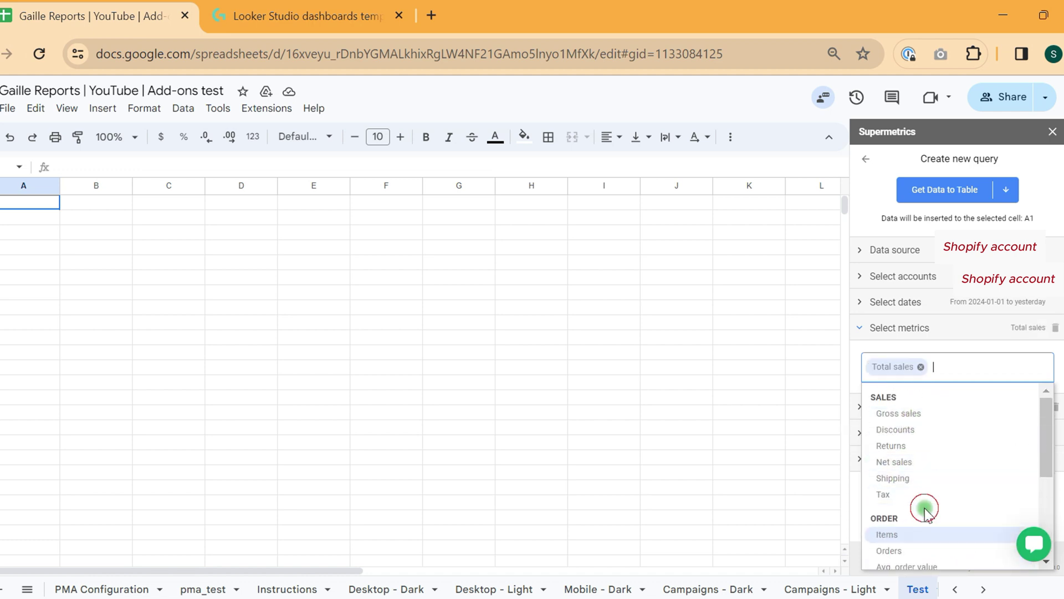
pyautogui.click(1056, 360)
pyautogui.click(920, 366)
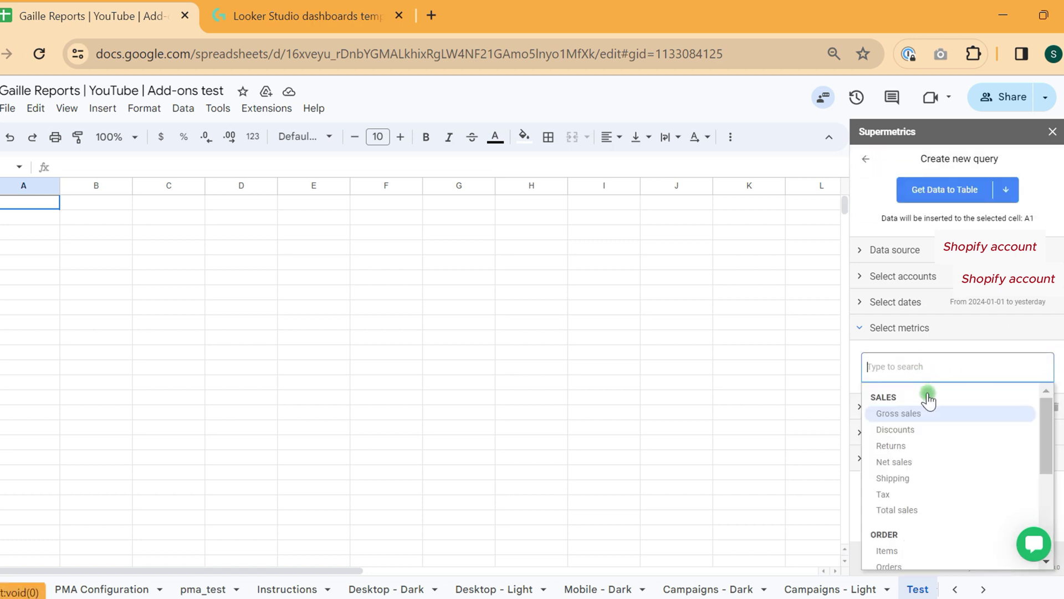
pyautogui.scroll(-3, 954, 458)
pyautogui.scroll(-1, 953, 458)
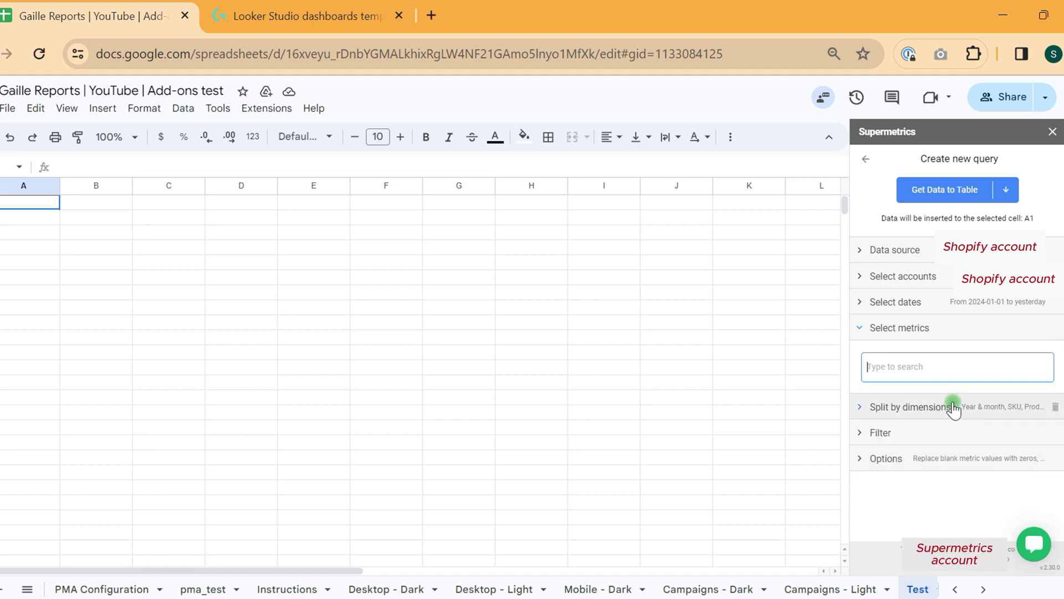
pyautogui.click(964, 372)
pyautogui.scroll(-3, 931, 512)
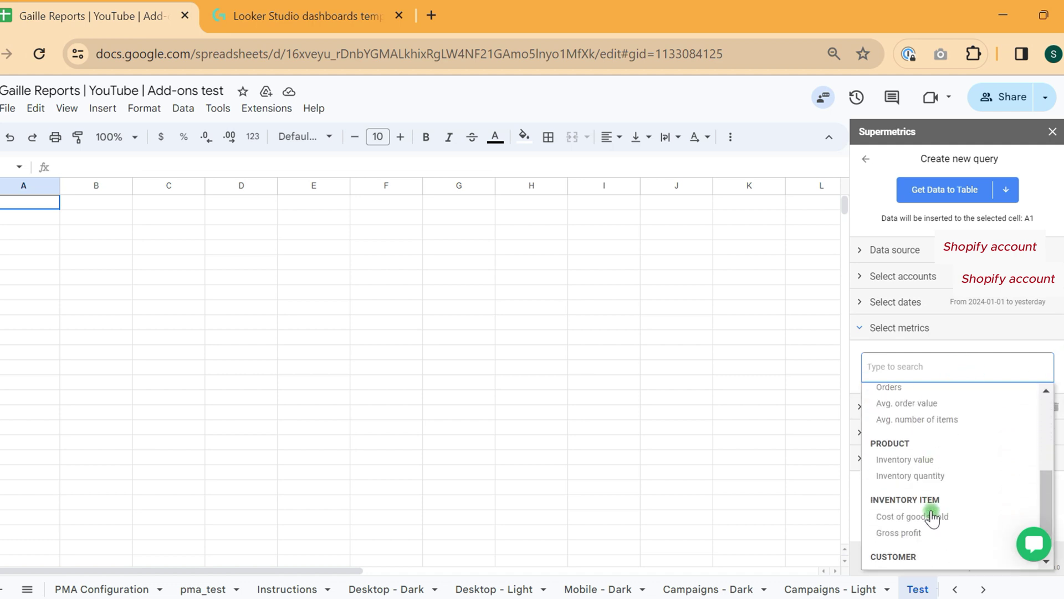
pyautogui.click(944, 482)
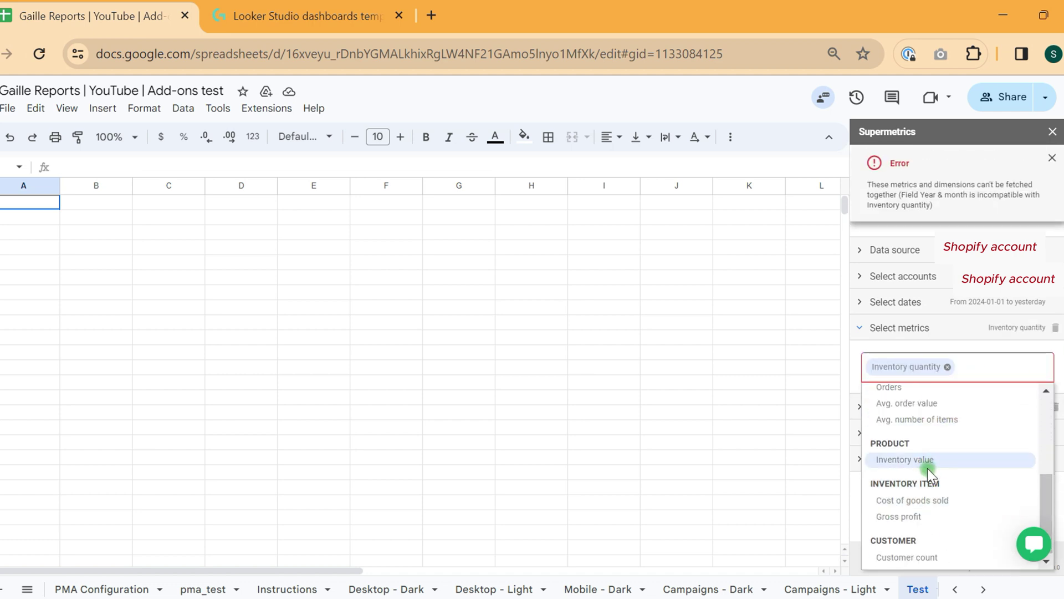
pyautogui.click(947, 367)
pyautogui.click(1032, 411)
pyautogui.click(931, 407)
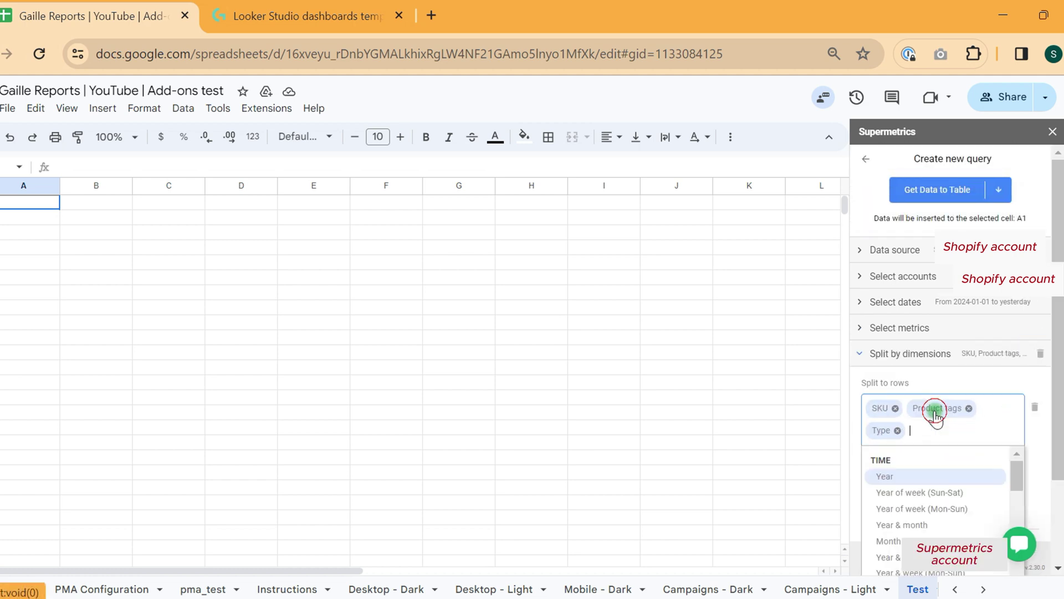
# - Set Inventory value and Inventory quantity as the query's metrics
pyautogui.click(973, 333)
pyautogui.click(909, 363)
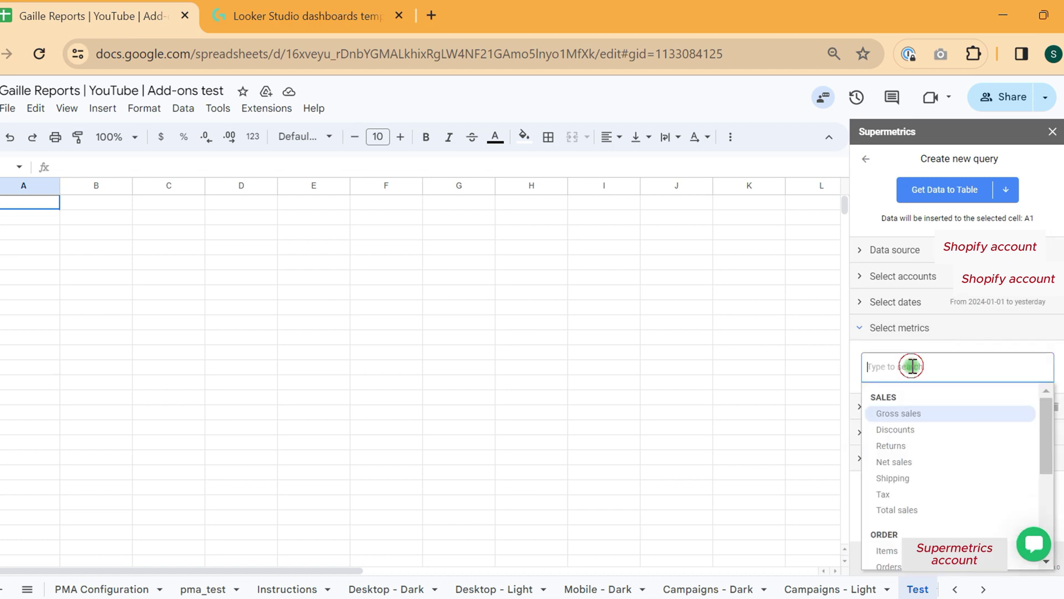
pyautogui.click(905, 408)
pyautogui.click(924, 366)
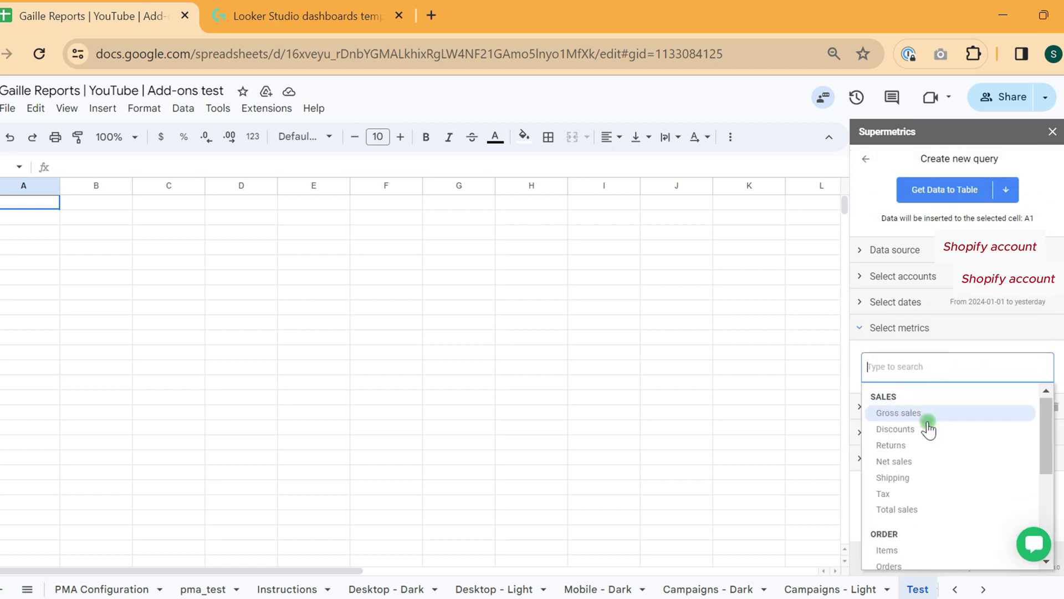
pyautogui.scroll(-3, 931, 466)
pyautogui.click(933, 521)
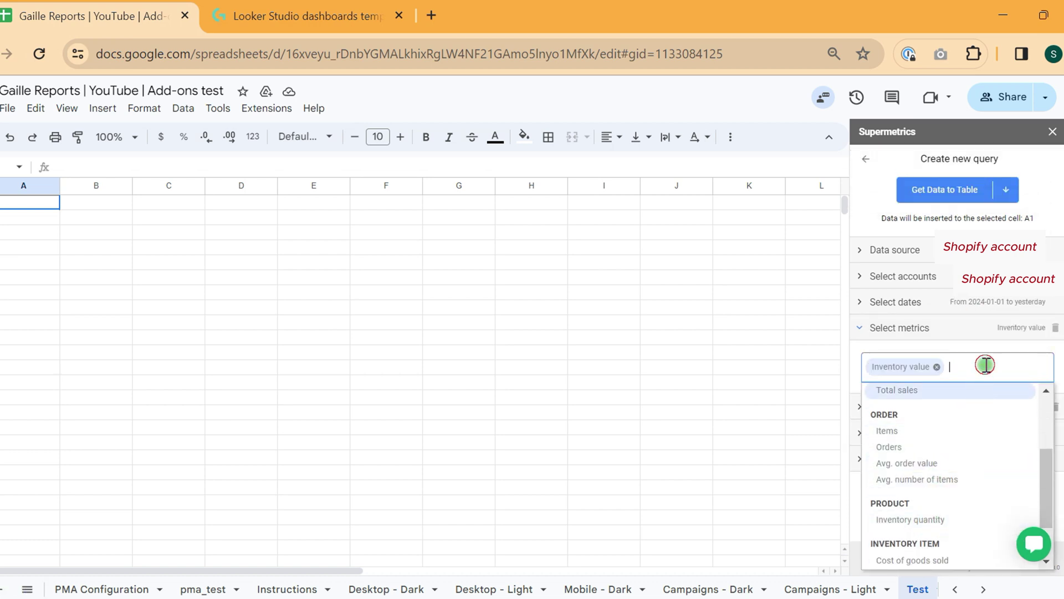
pyautogui.click(933, 522)
pyautogui.click(1056, 368)
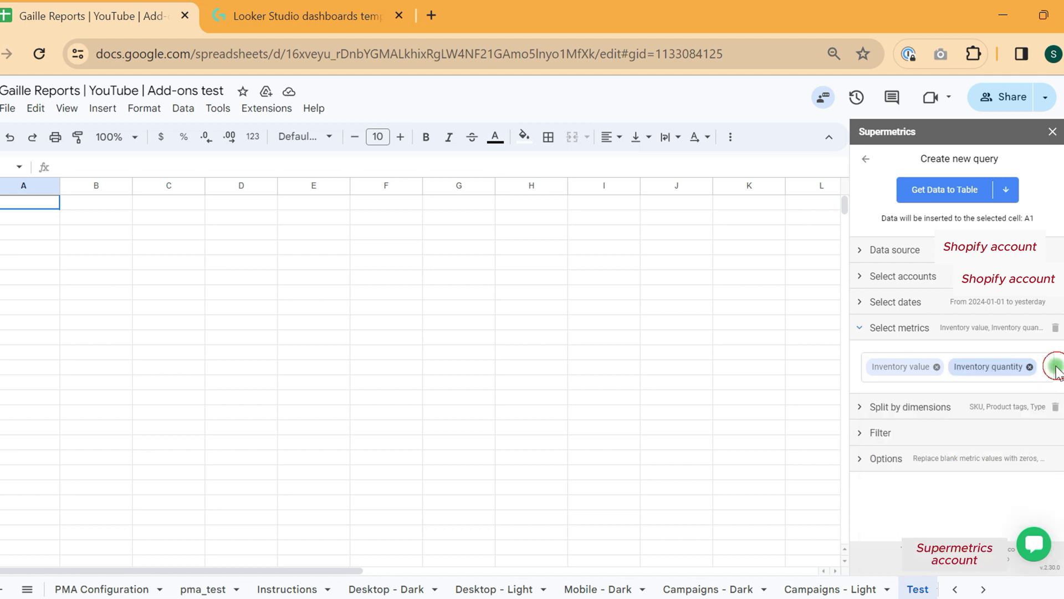
# - Review the row dimension list without adding any dimension
pyautogui.click(912, 418)
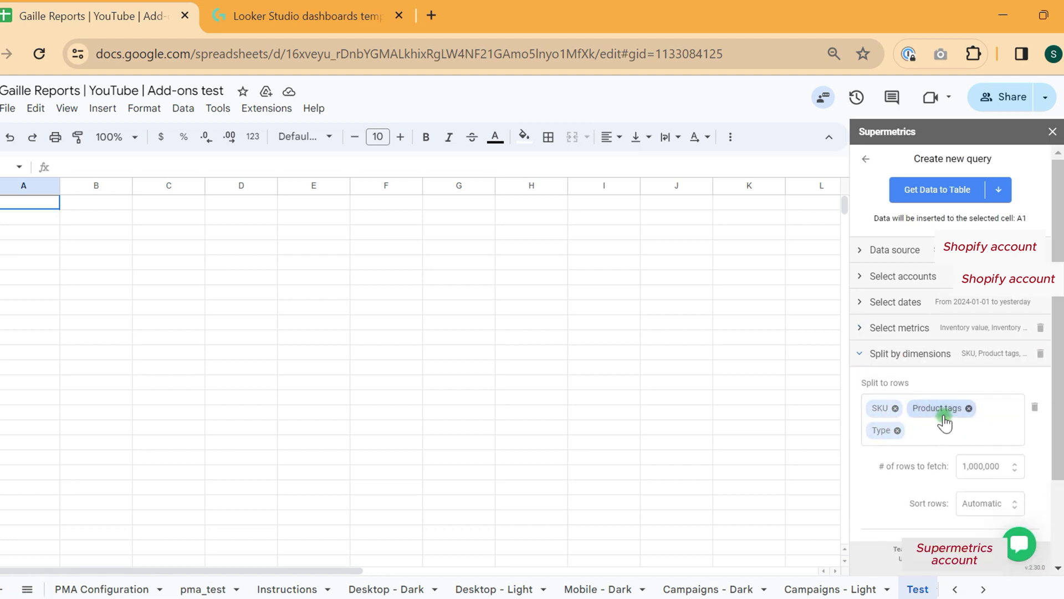
pyautogui.click(979, 426)
pyautogui.scroll(-5, 969, 498)
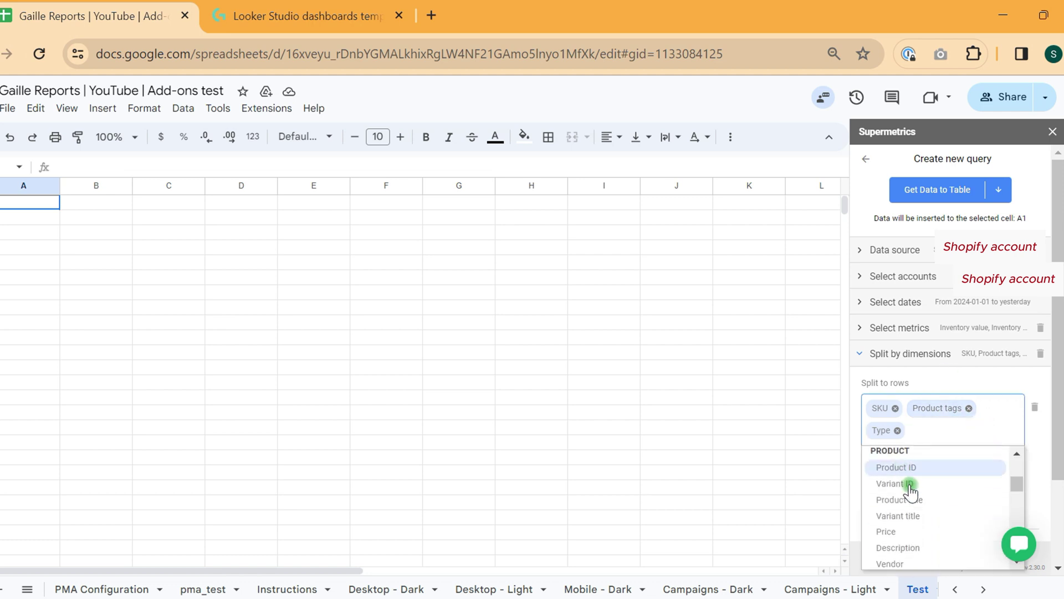
pyautogui.click(991, 378)
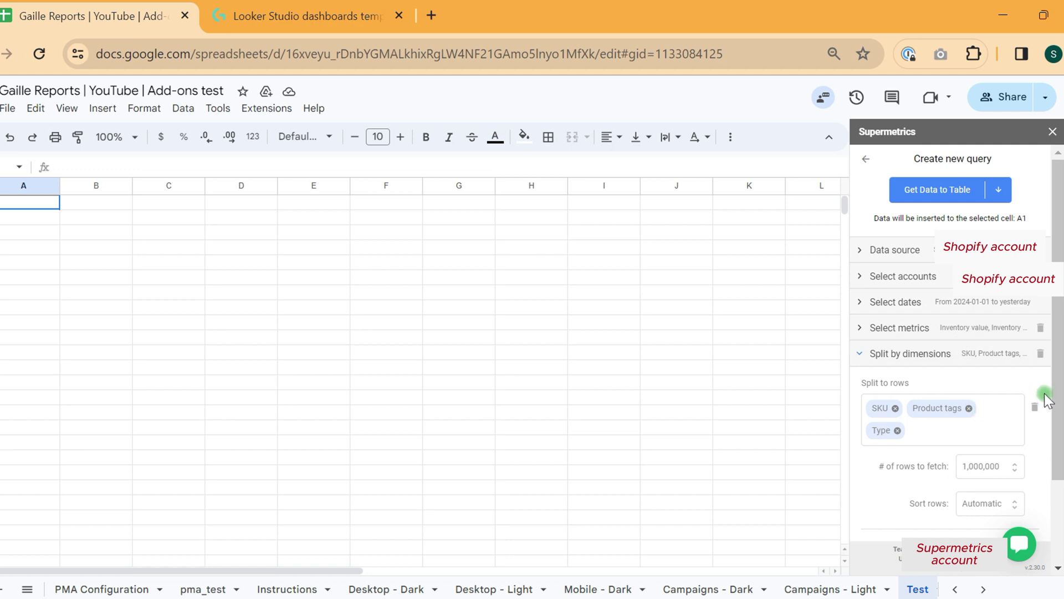
pyautogui.scroll(-2, 1003, 482)
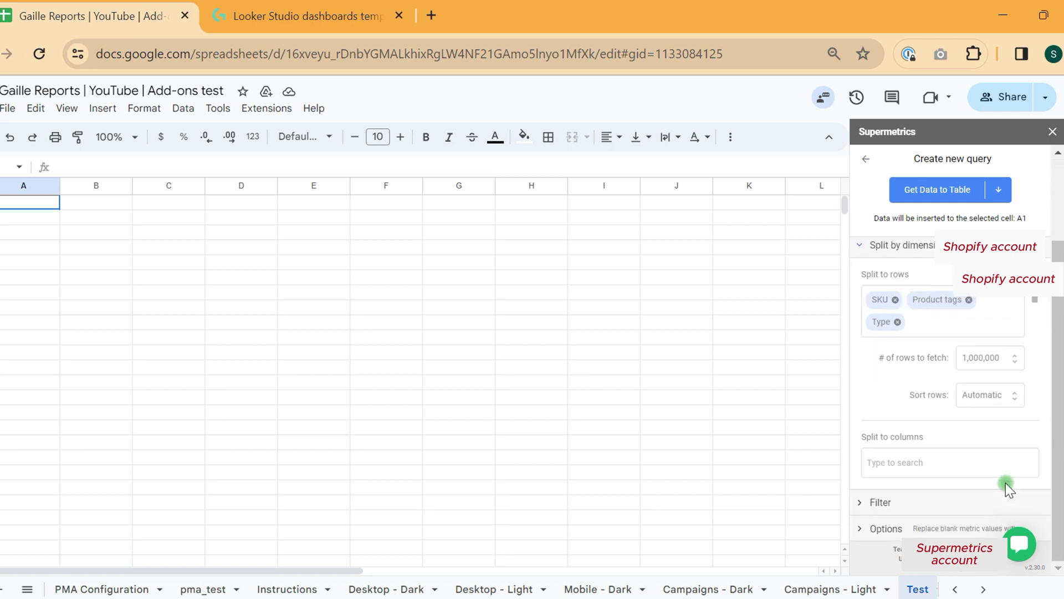
# - In the query options, enable Add refresh button and keep a header row
pyautogui.click(949, 530)
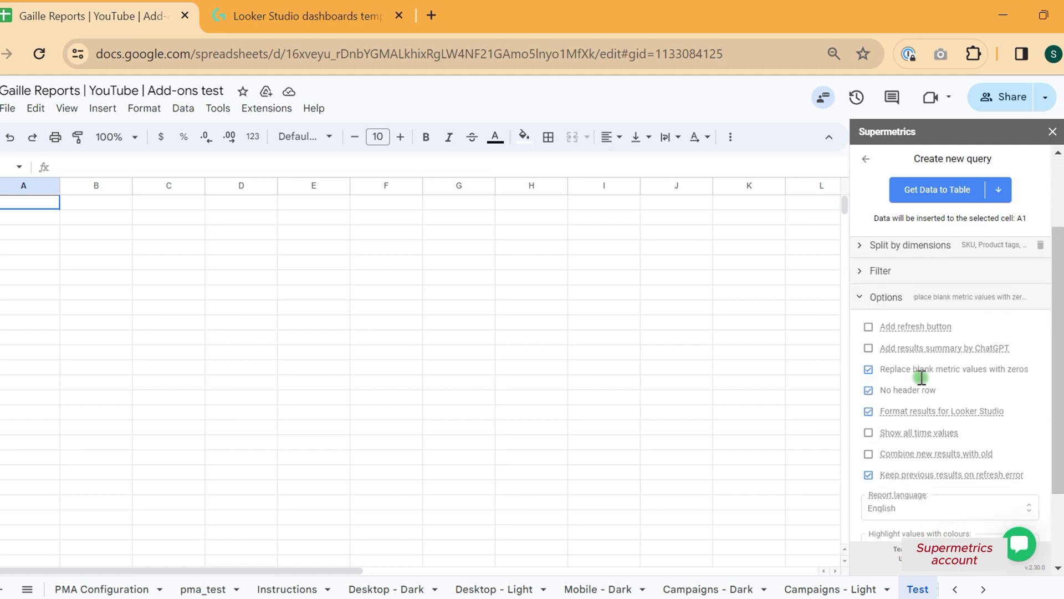
pyautogui.moveTo(904, 348)
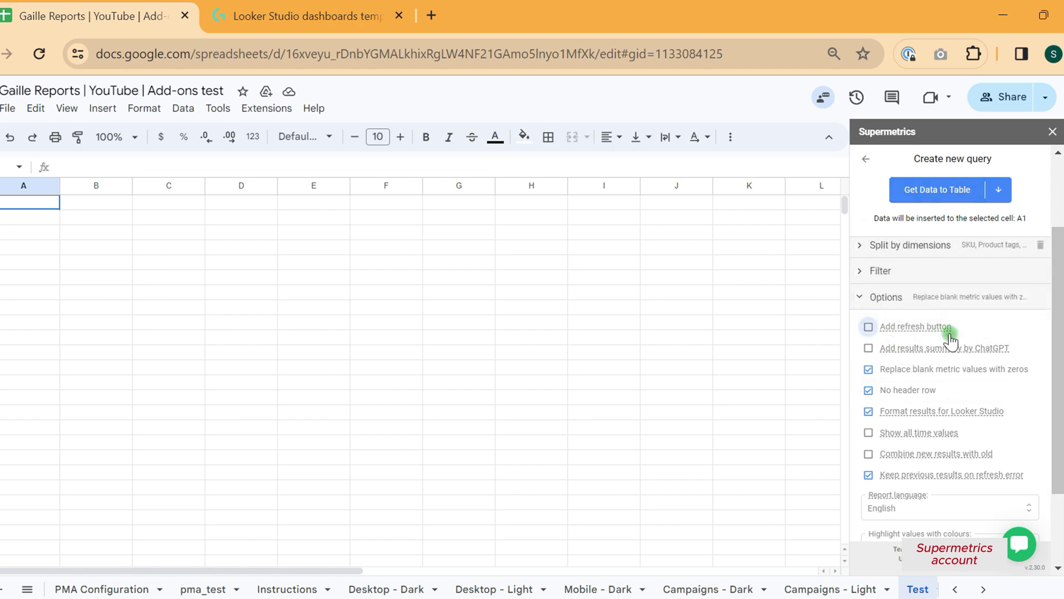
pyautogui.click(921, 323)
pyautogui.moveTo(984, 355)
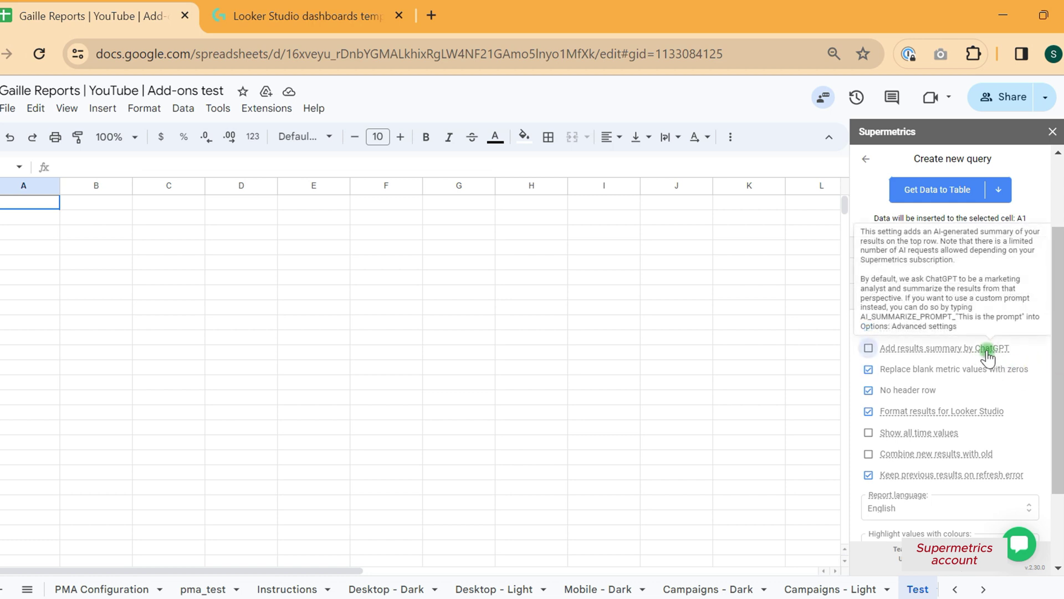
pyautogui.click(869, 370)
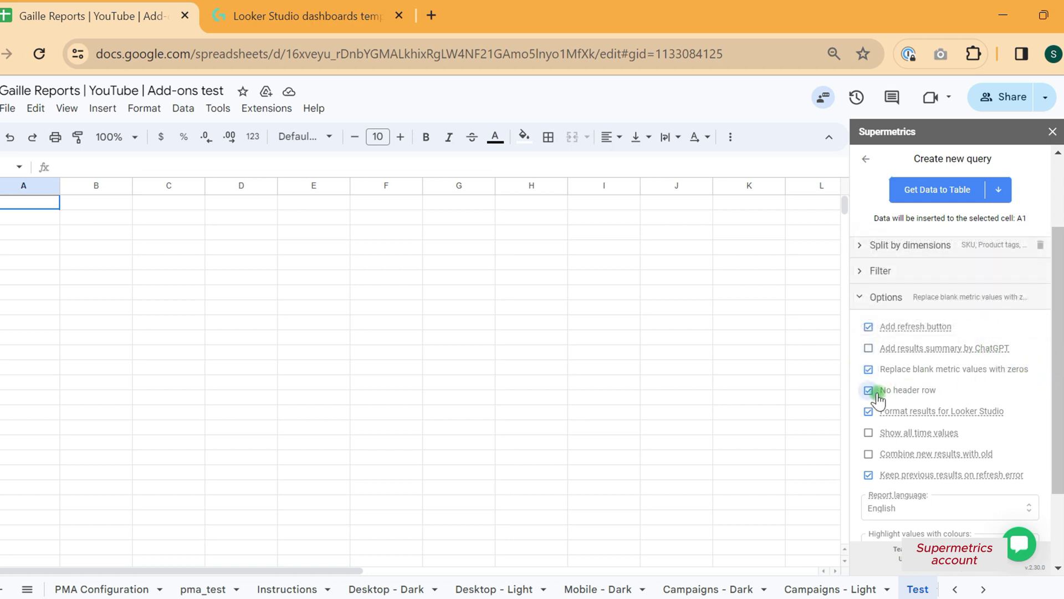
pyautogui.click(869, 391)
pyautogui.scroll(-1, 1010, 438)
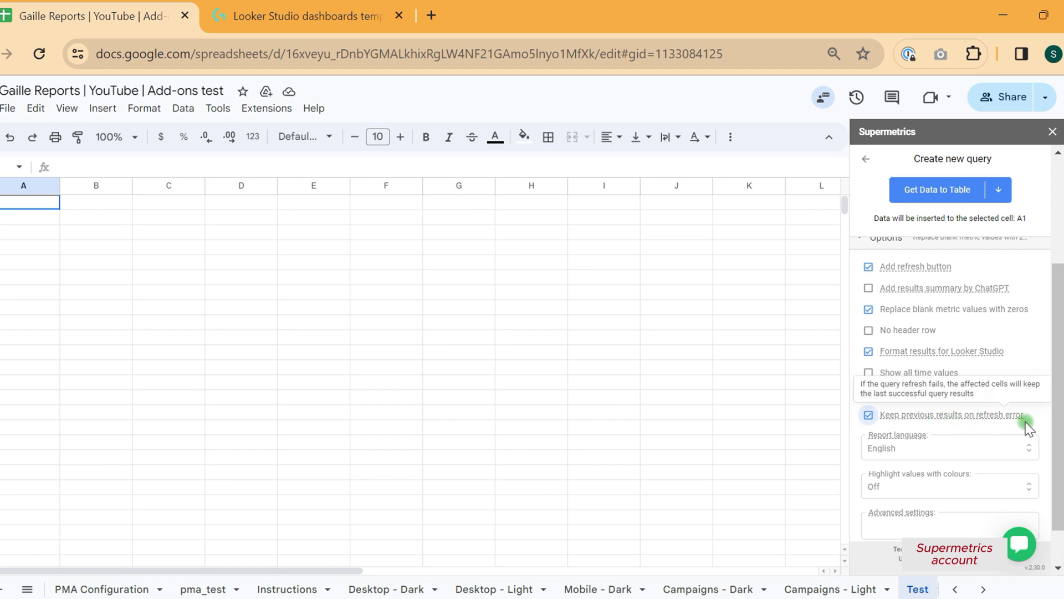
pyautogui.scroll(-1, 1023, 421)
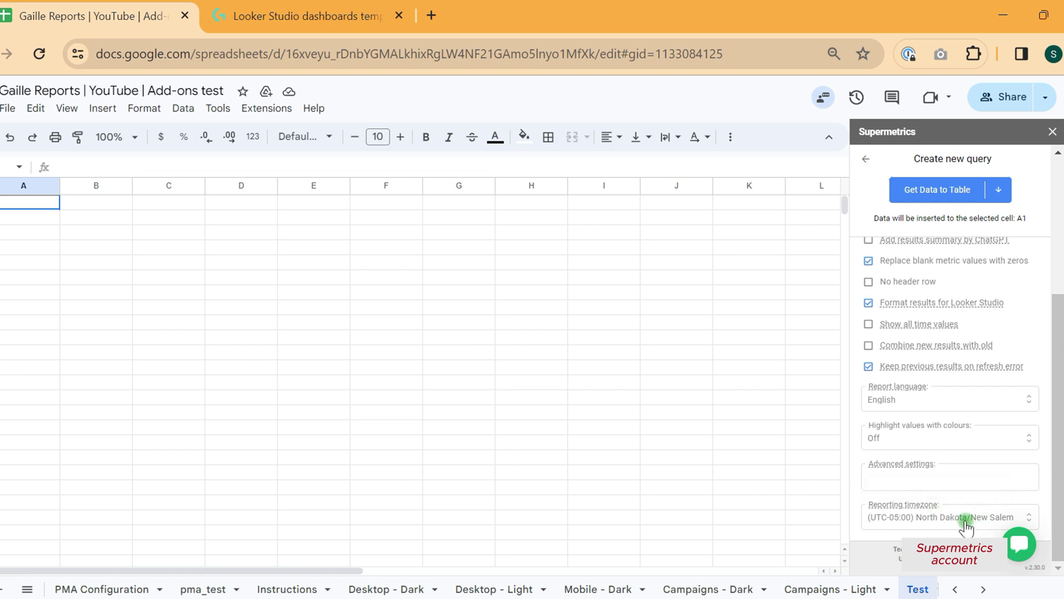
# - Run the Shopify inventory query into the Test sheet from A1 and check that the rows reach 1392
pyautogui.click(25, 204)
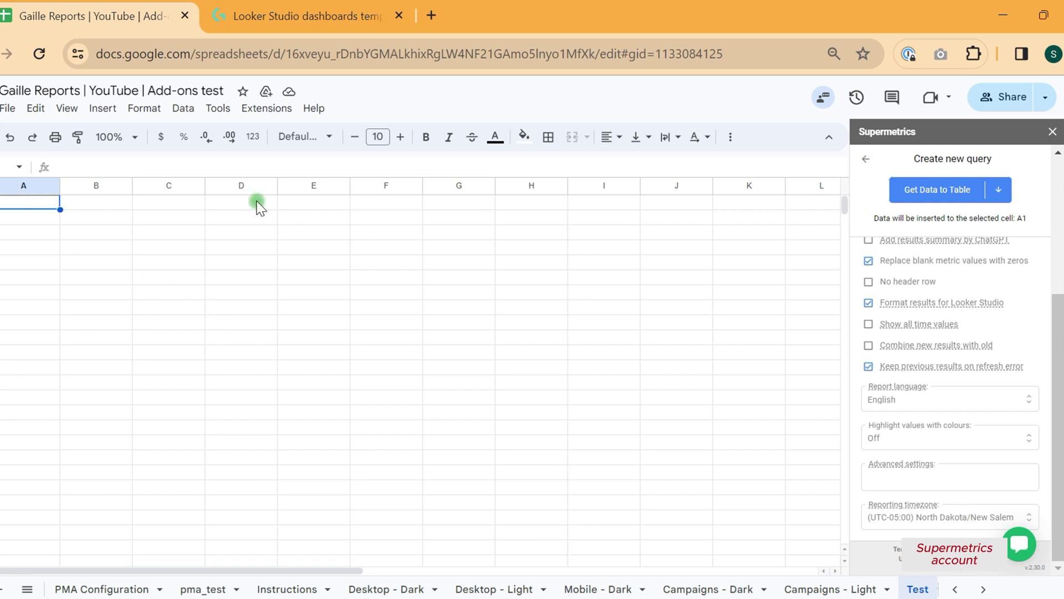
pyautogui.click(939, 191)
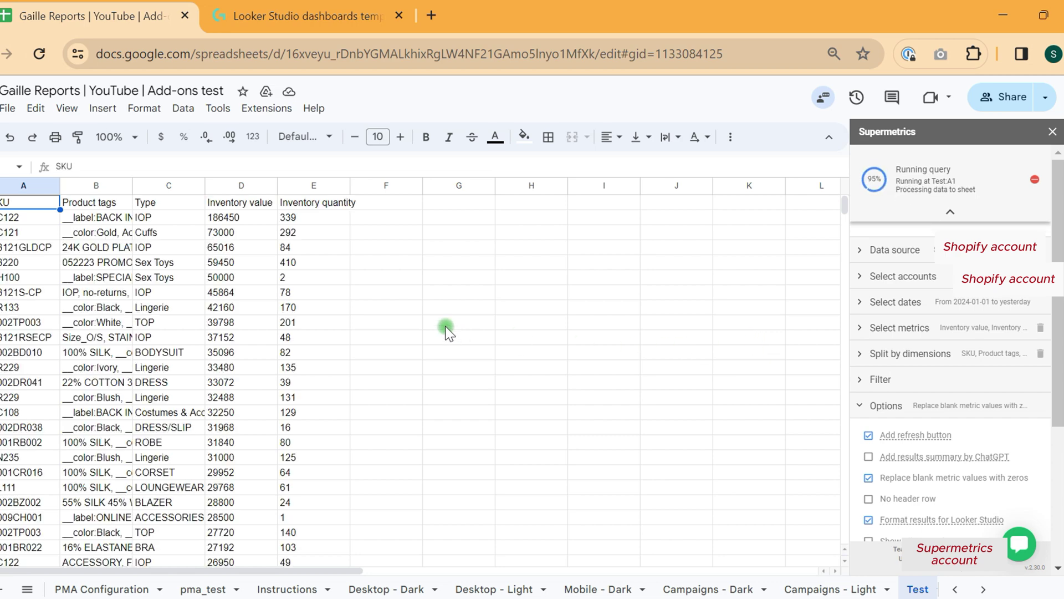
pyautogui.click(4, 337)
pyautogui.press('Down')
pyautogui.press('Down')
pyautogui.press('Down')
pyautogui.press('Down')
pyautogui.press('Down')
pyautogui.press('Down')
pyautogui.press('Down')
pyautogui.press('Down')
pyautogui.press('Down')
pyautogui.press('Down')
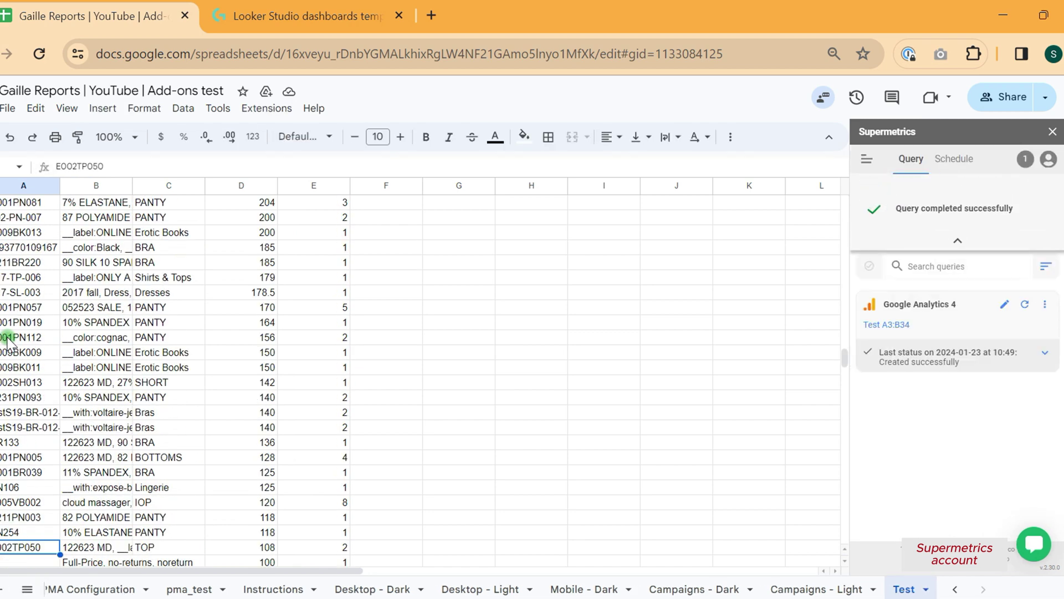
pyautogui.press('Up')
pyautogui.press('Up')
pyautogui.press('Up')
pyautogui.press('Up')
pyautogui.press('Up')
pyautogui.press('Up')
pyautogui.press('Up')
pyautogui.press('Up')
pyautogui.press('Up')
pyautogui.press('Up')
pyautogui.hotkey('ctrl', 'Up')
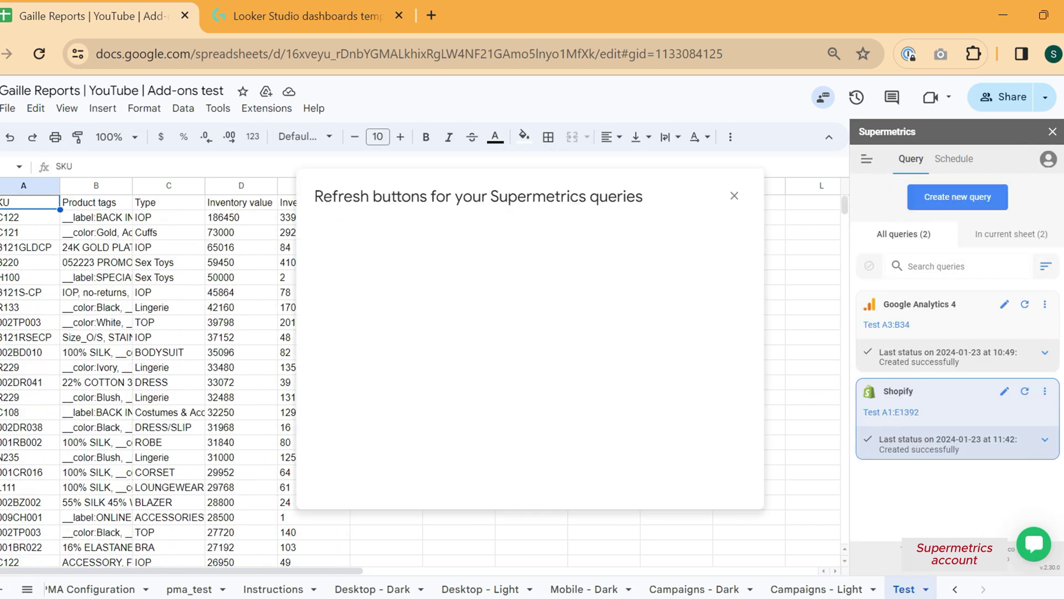
# - Dismiss the refresh-buttons notice and widen the SKU, Product tags and Inventory quantity columns
pyautogui.click(733, 197)
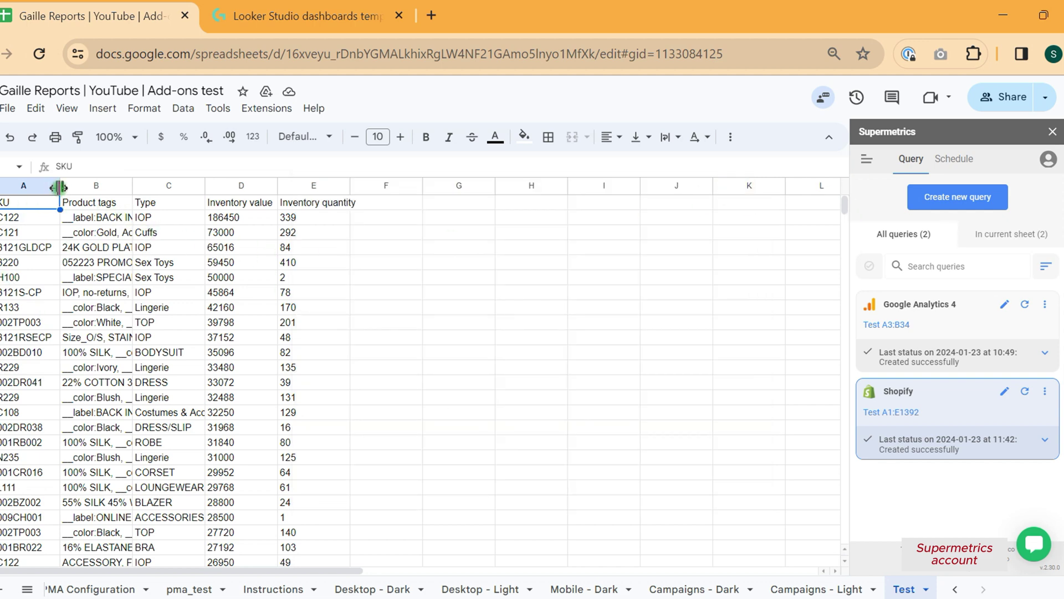
pyautogui.moveTo(60, 185); pyautogui.dragTo(84, 185)
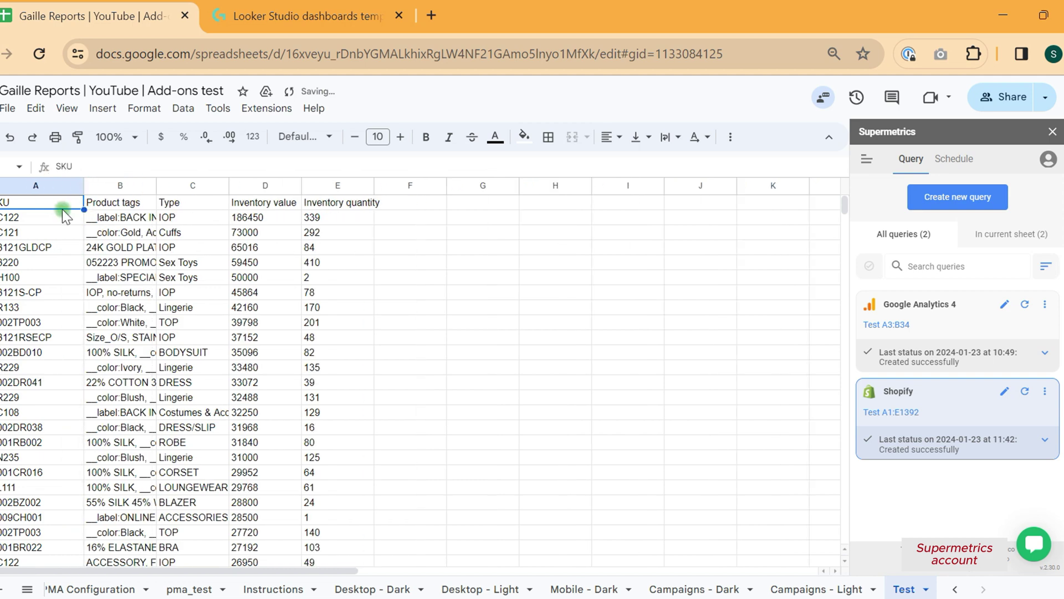
pyautogui.click(160, 185)
pyautogui.click(183, 250)
pyautogui.moveTo(157, 185); pyautogui.dragTo(248, 185)
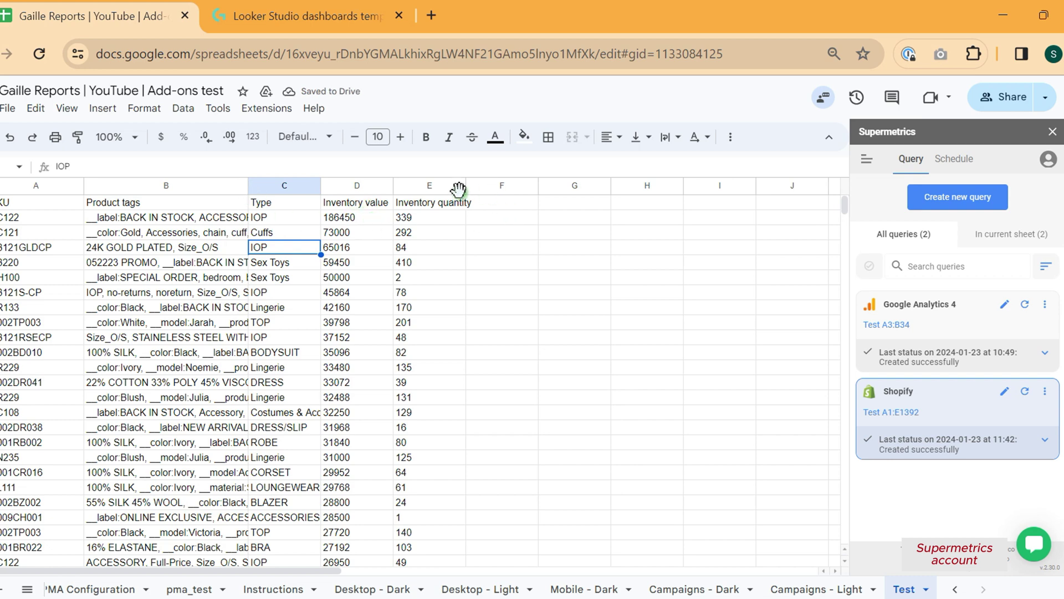
pyautogui.moveTo(465, 188); pyautogui.dragTo(479, 190)
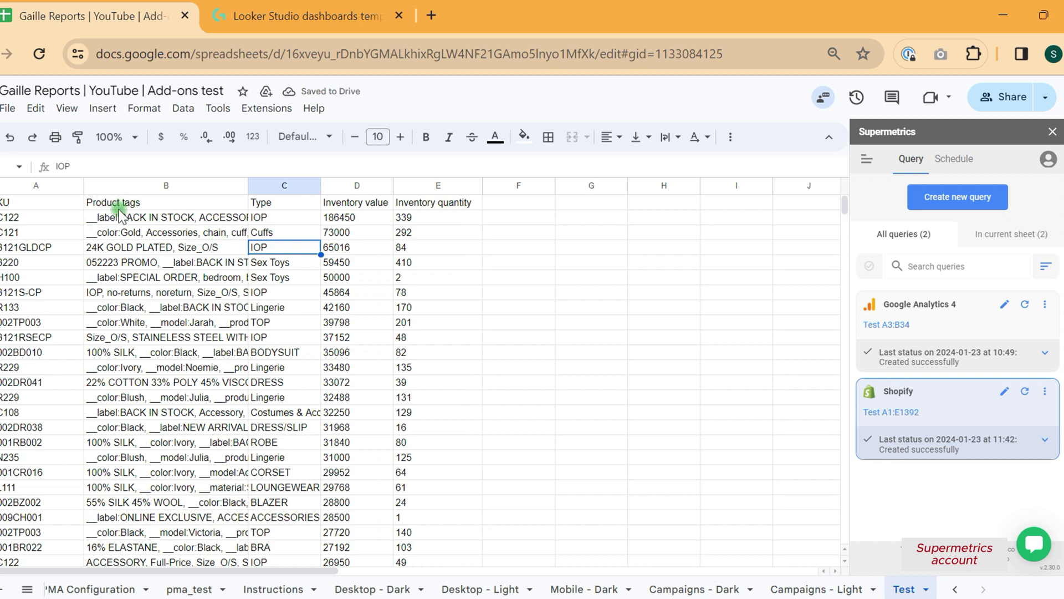
pyautogui.click(117, 207)
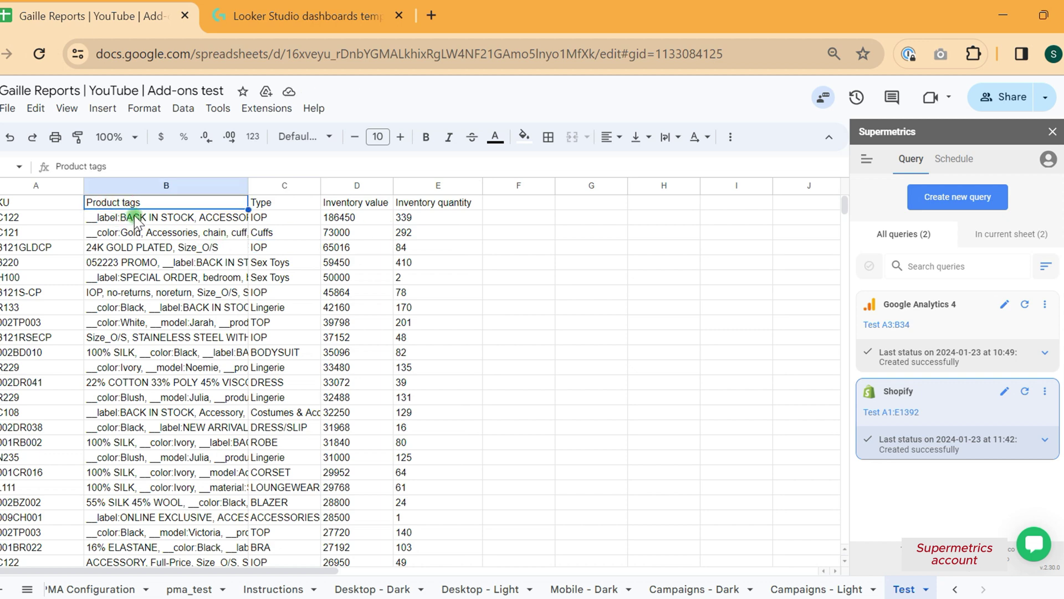
pyautogui.click(120, 219)
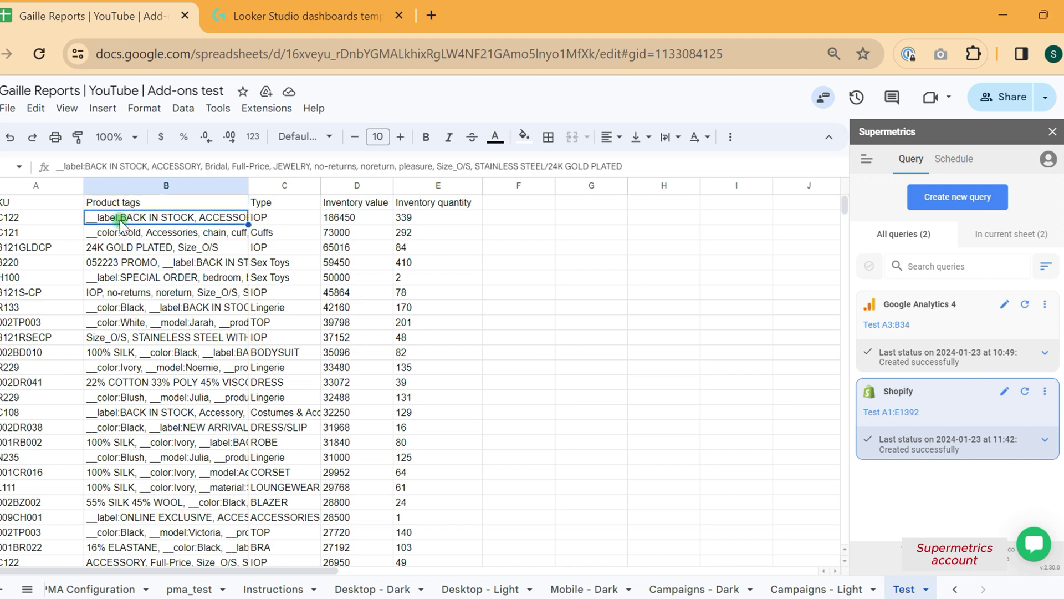
# - Delete the Type column from the Test sheet
pyautogui.click(281, 185)
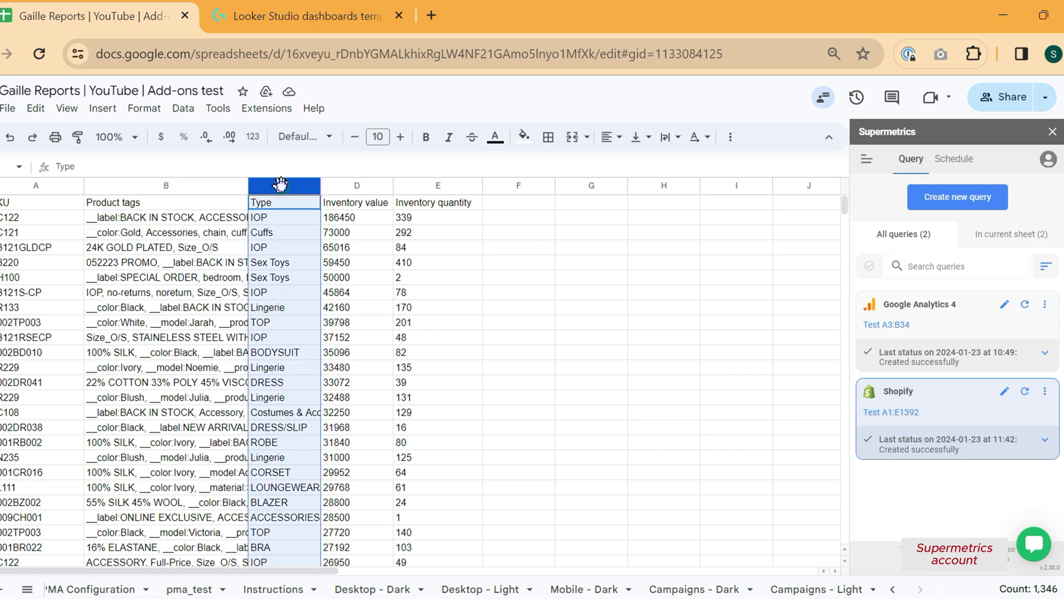
pyautogui.rightClick(281, 185)
pyautogui.click(311, 300)
pyautogui.click(199, 244)
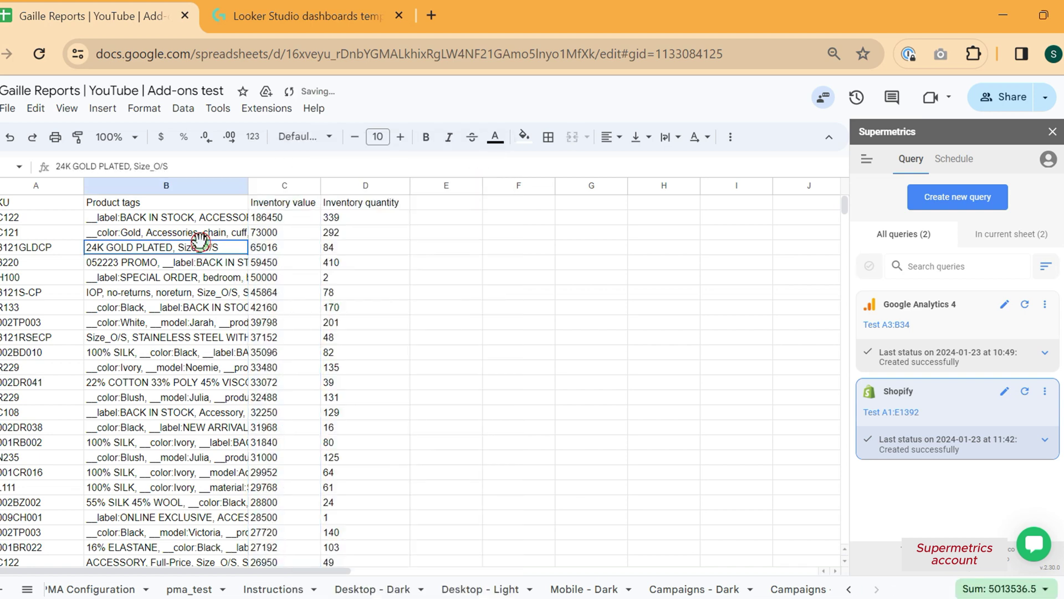
# - Inspect the first products' tag text, such as the Full-Price tag, in the Product tags column
pyautogui.click(215, 217)
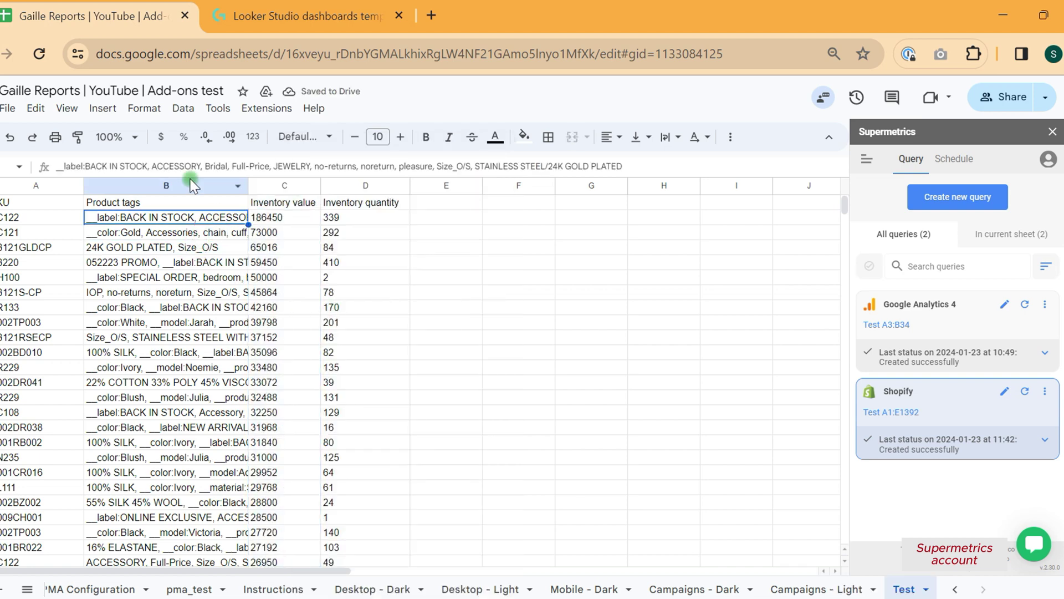
pyautogui.doubleClick(261, 166)
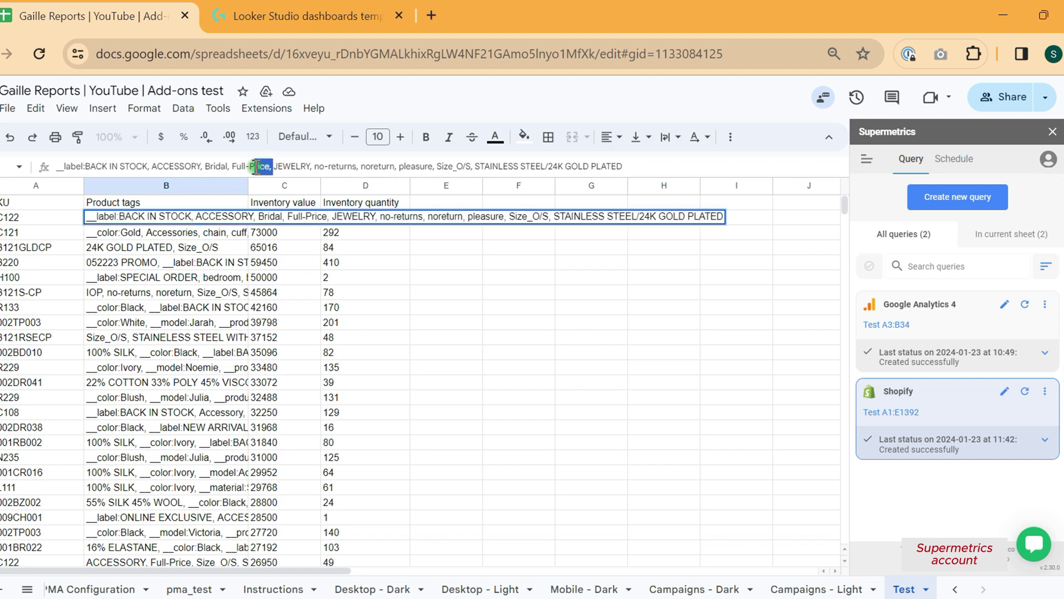
pyautogui.moveTo(245, 169); pyautogui.dragTo(230, 169)
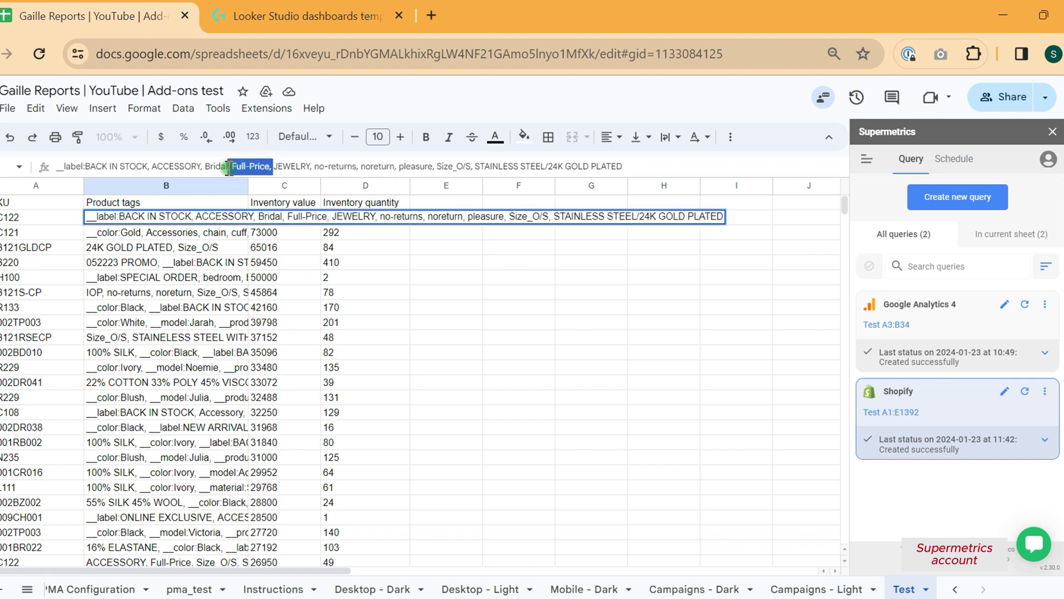
pyautogui.click(107, 292)
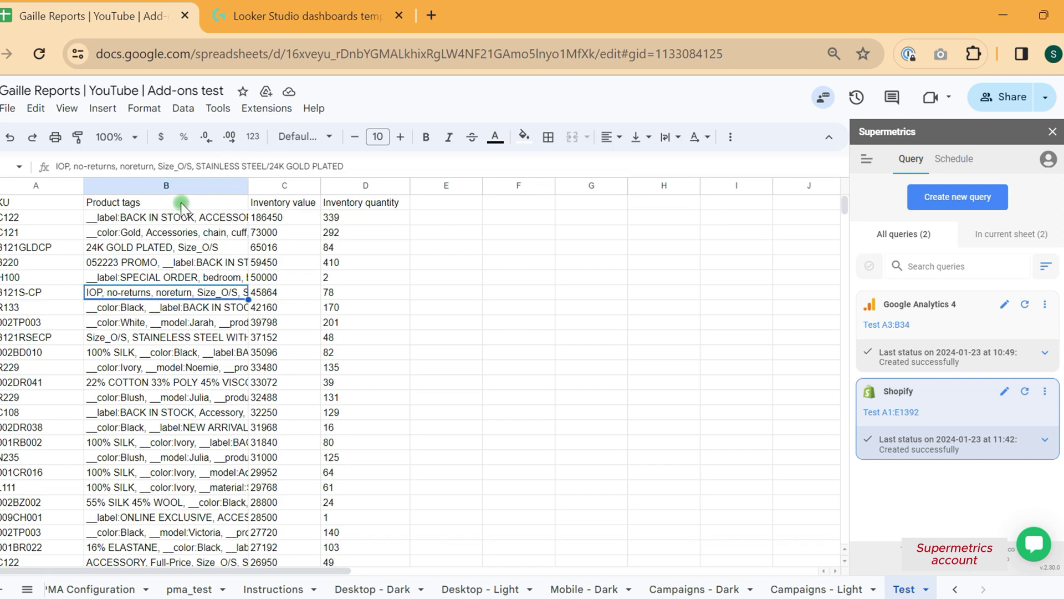
pyautogui.click(450, 207)
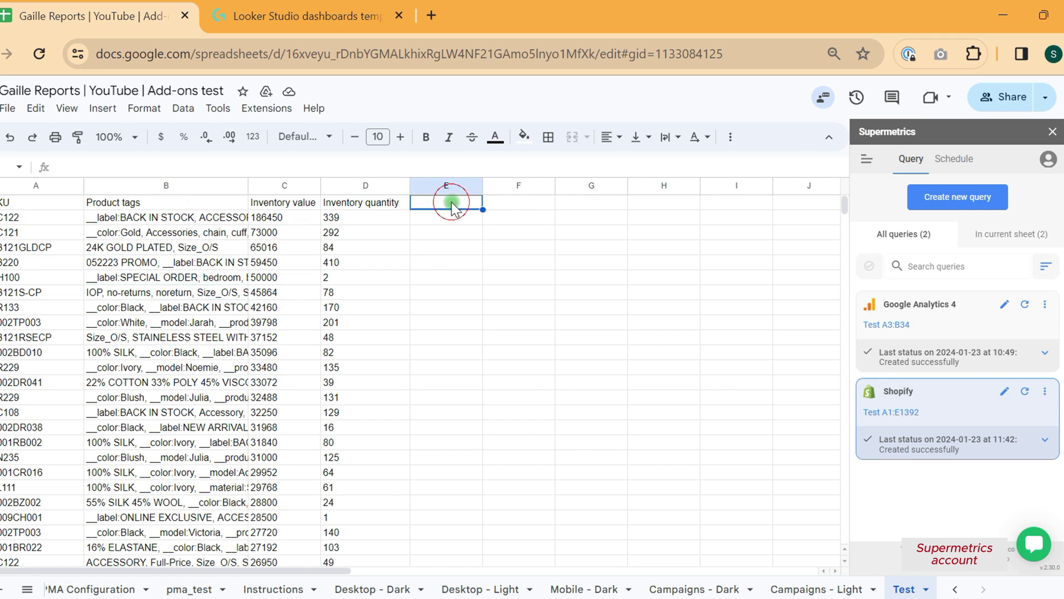
pyautogui.moveTo(203, 203); pyautogui.dragTo(195, 342)
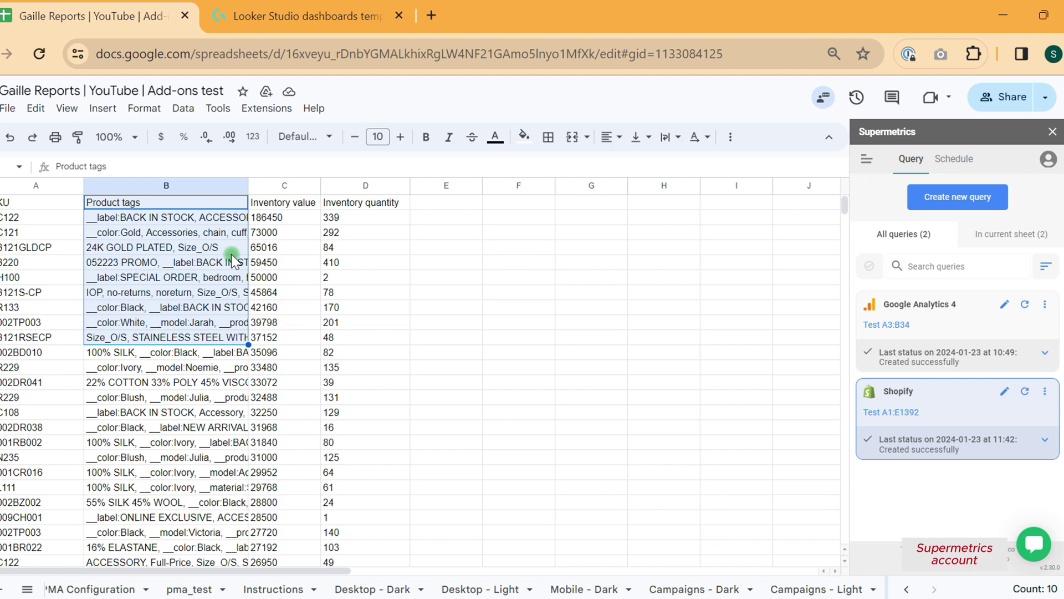
# - Replace the inventory metrics with Gross sales, Total sales, Orders and Items in the Shopify query
pyautogui.click(1004, 392)
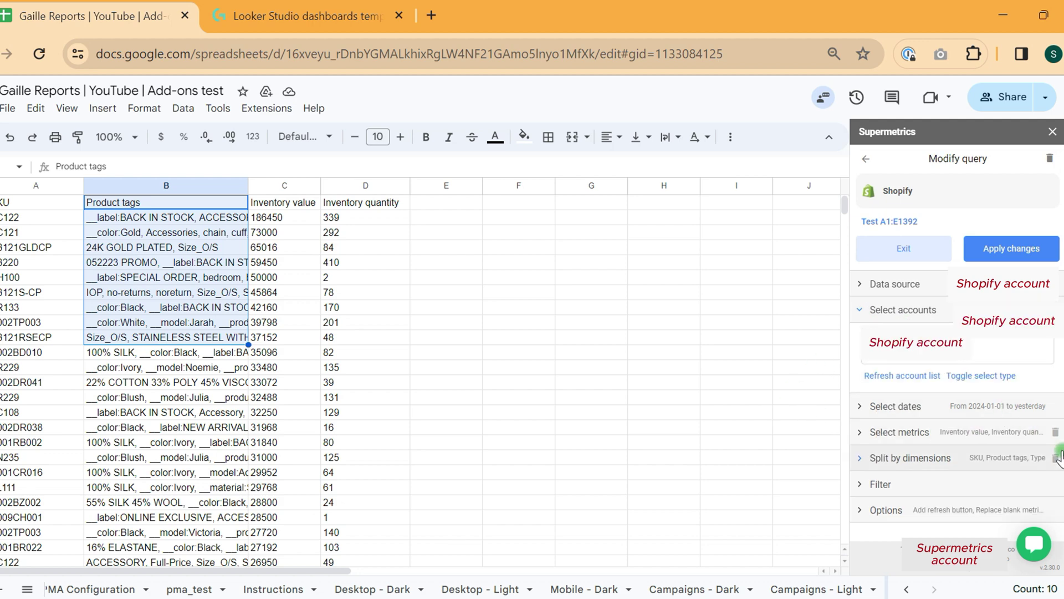
pyautogui.click(1001, 433)
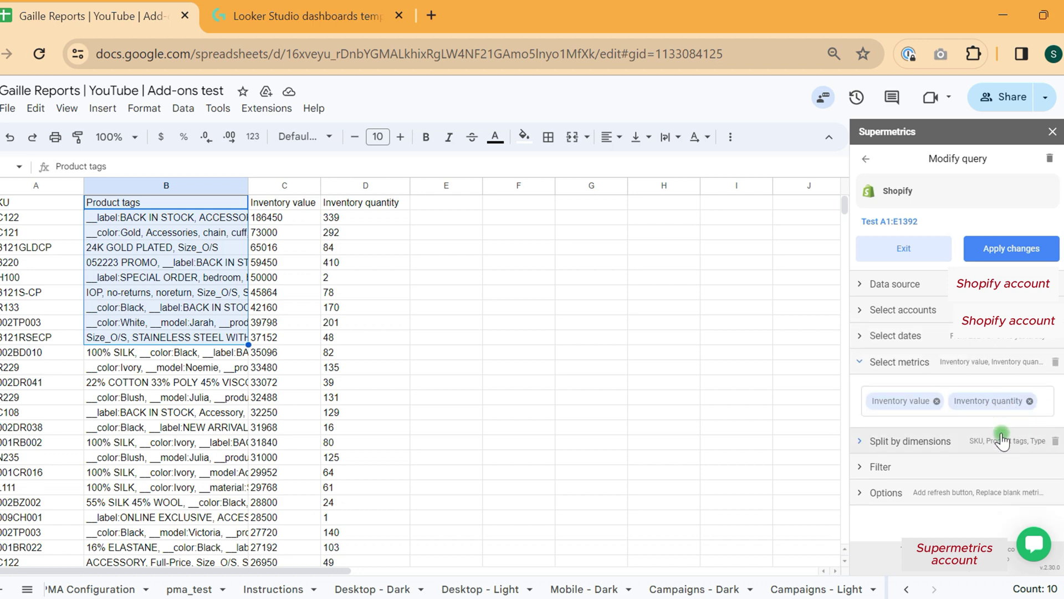
pyautogui.click(937, 400)
pyautogui.click(947, 401)
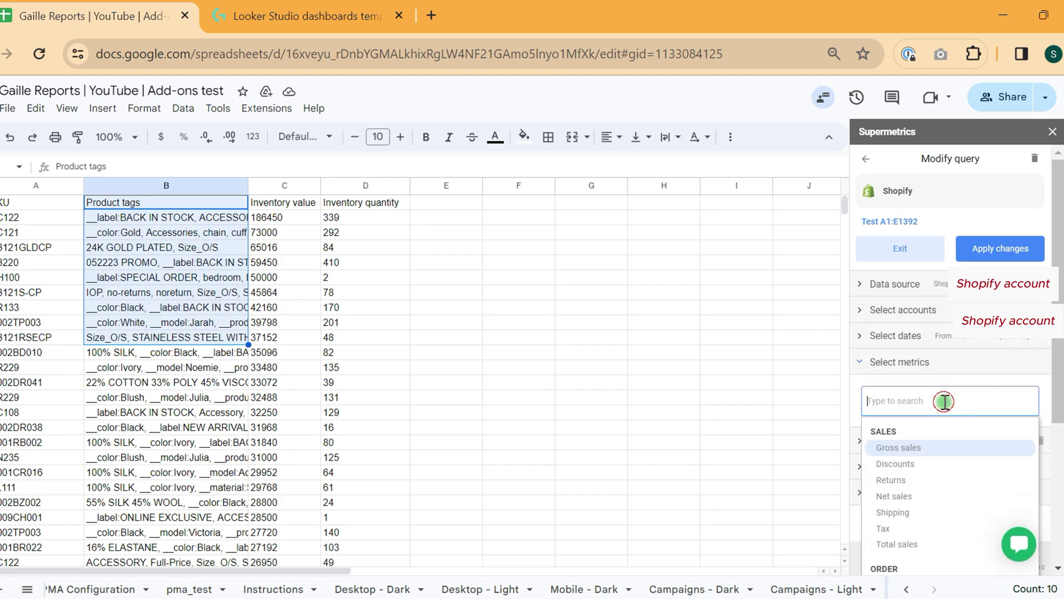
pyautogui.click(904, 446)
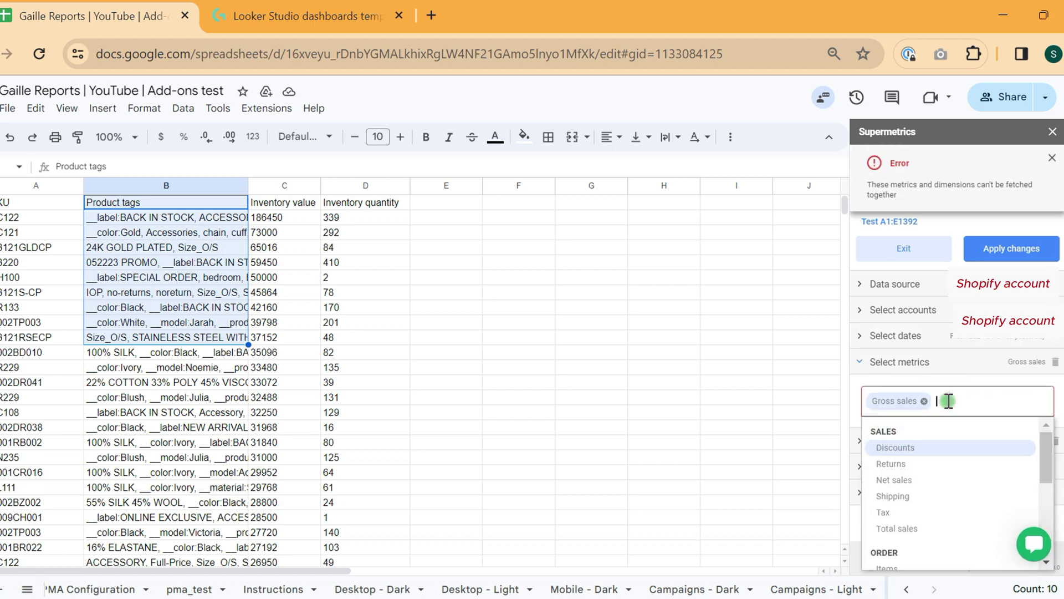
pyautogui.click(924, 529)
pyautogui.scroll(-2, 948, 504)
pyautogui.click(947, 509)
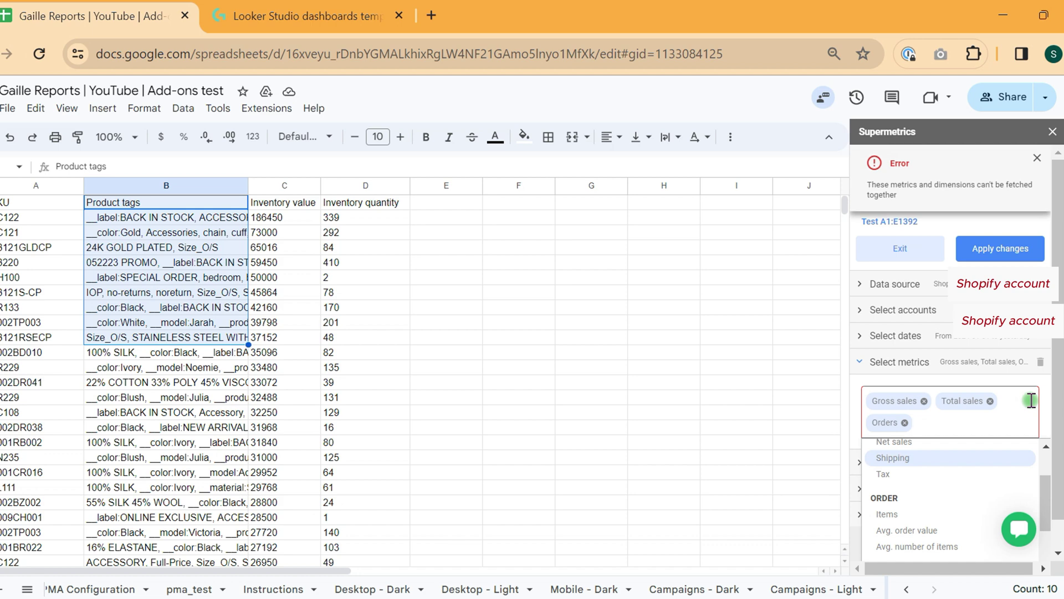
pyautogui.write('ite')
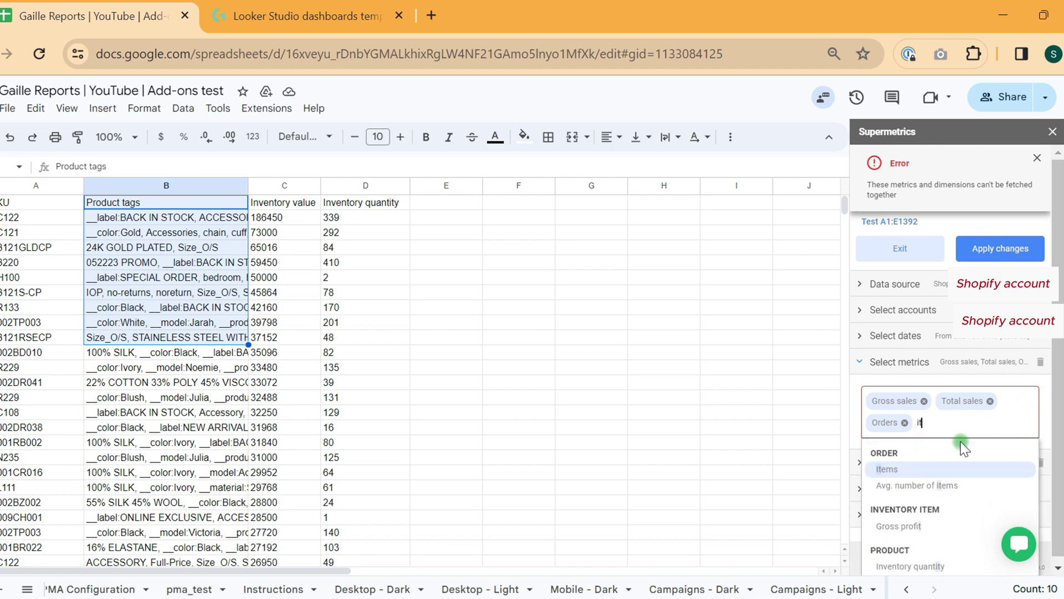
pyautogui.click(953, 469)
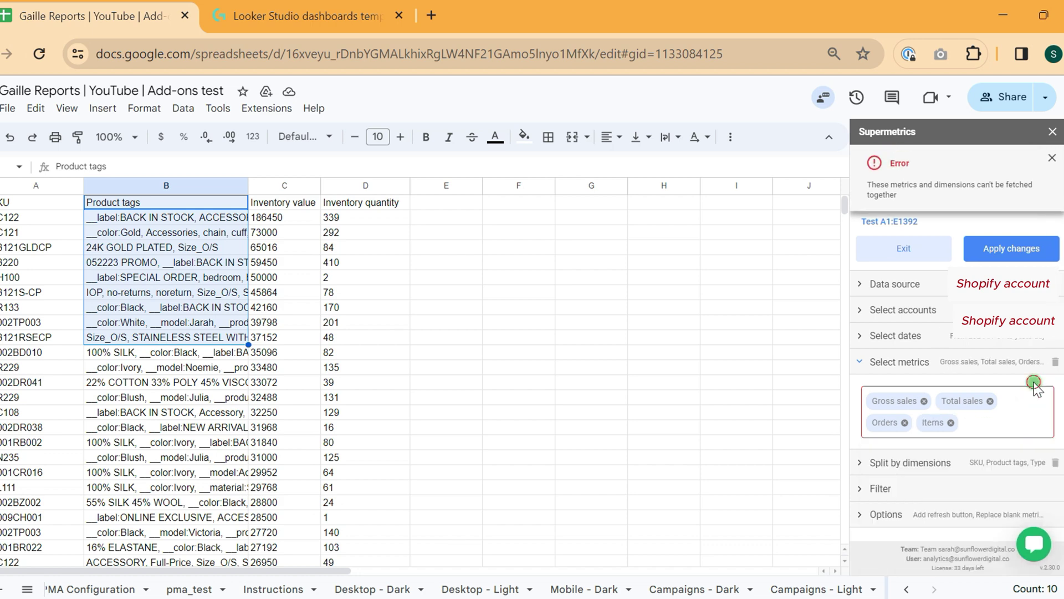
# - Split rows by Date, Order ID and Customer ID and apply the changes
pyautogui.click(984, 465)
pyautogui.click(916, 443)
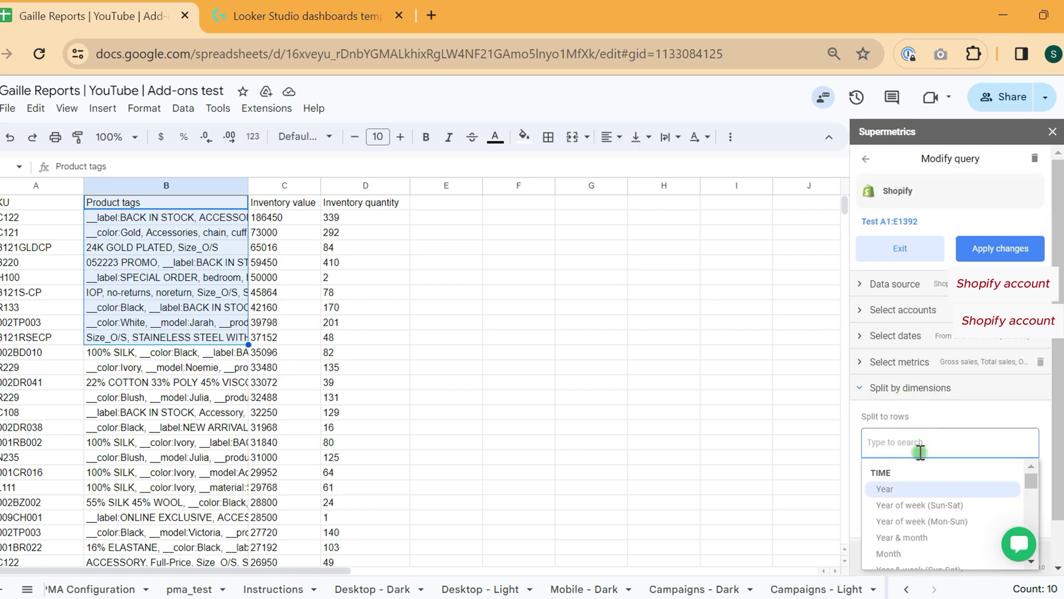
pyautogui.write('da')
pyautogui.click(917, 487)
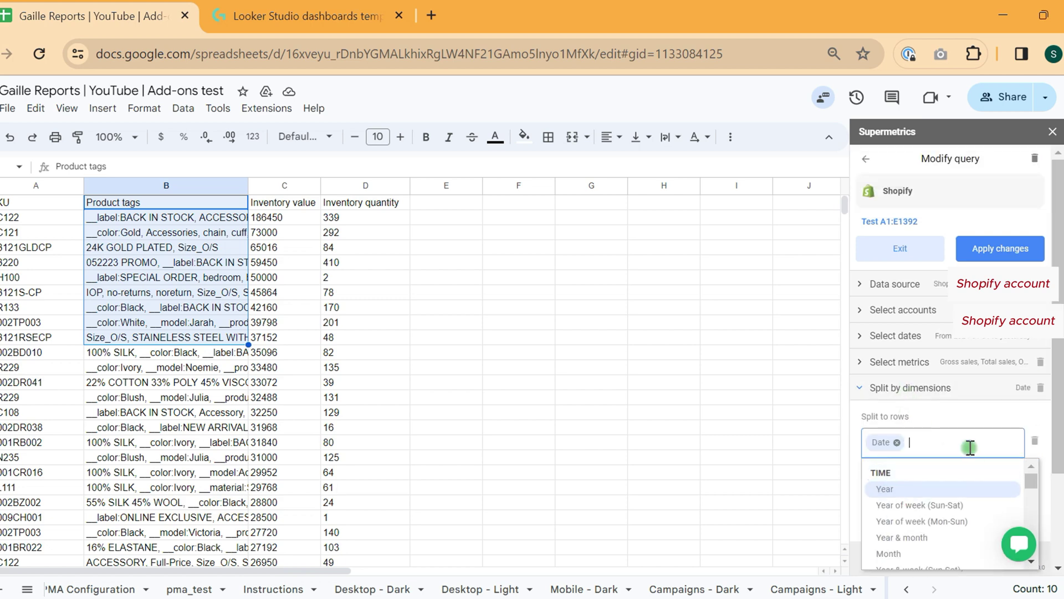
pyautogui.write('order')
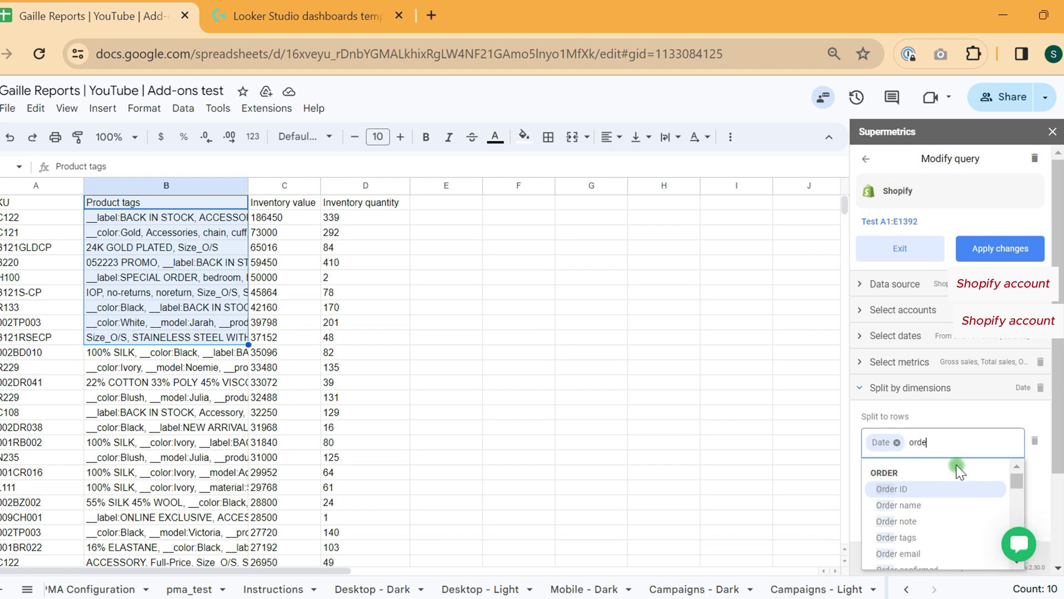
pyautogui.press('Return')
pyautogui.write('cu')
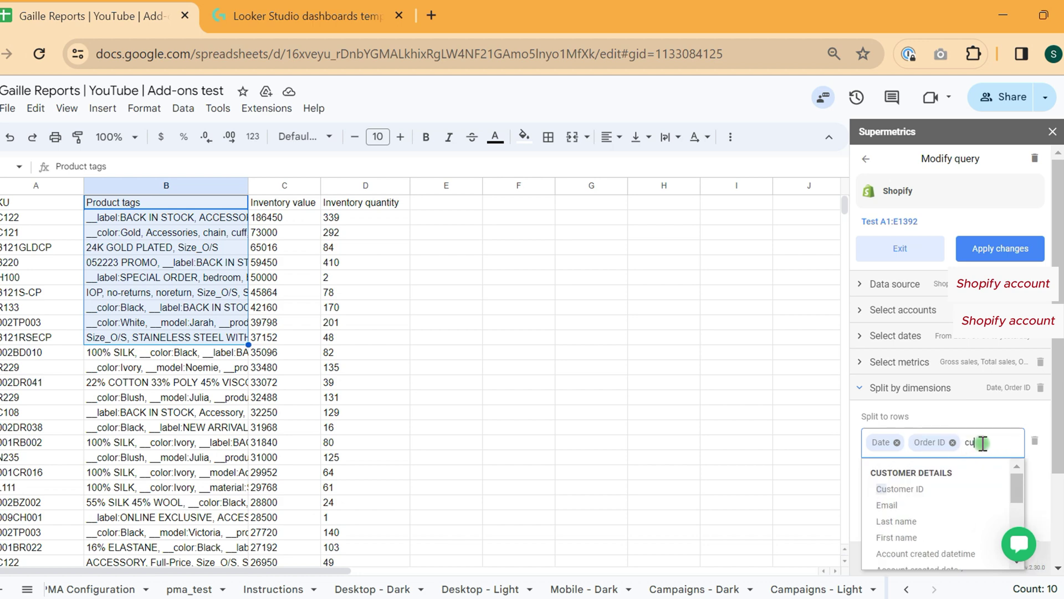
pyautogui.click(936, 493)
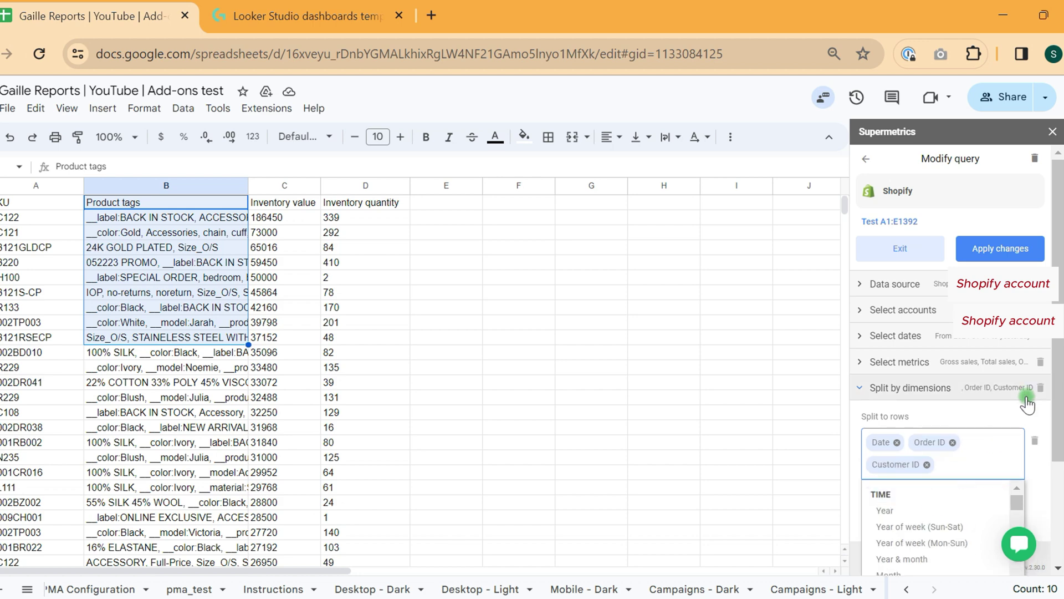
pyautogui.scroll(-3, 997, 470)
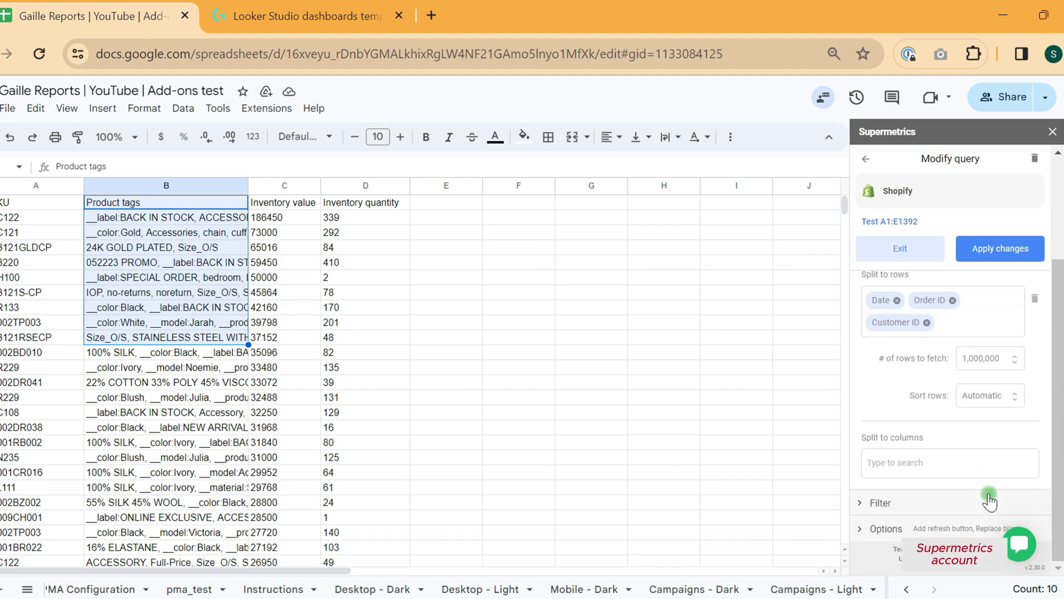
pyautogui.click(998, 249)
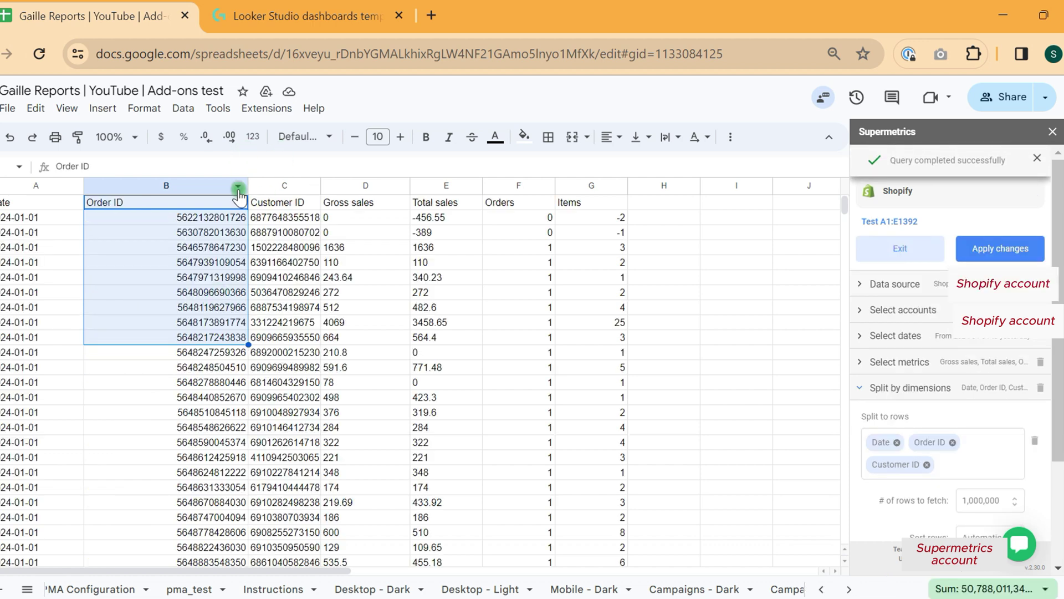
# - Adjust the Order ID and Customer ID column widths so the long ID numbers show fully
pyautogui.moveTo(248, 185); pyautogui.dragTo(159, 185)
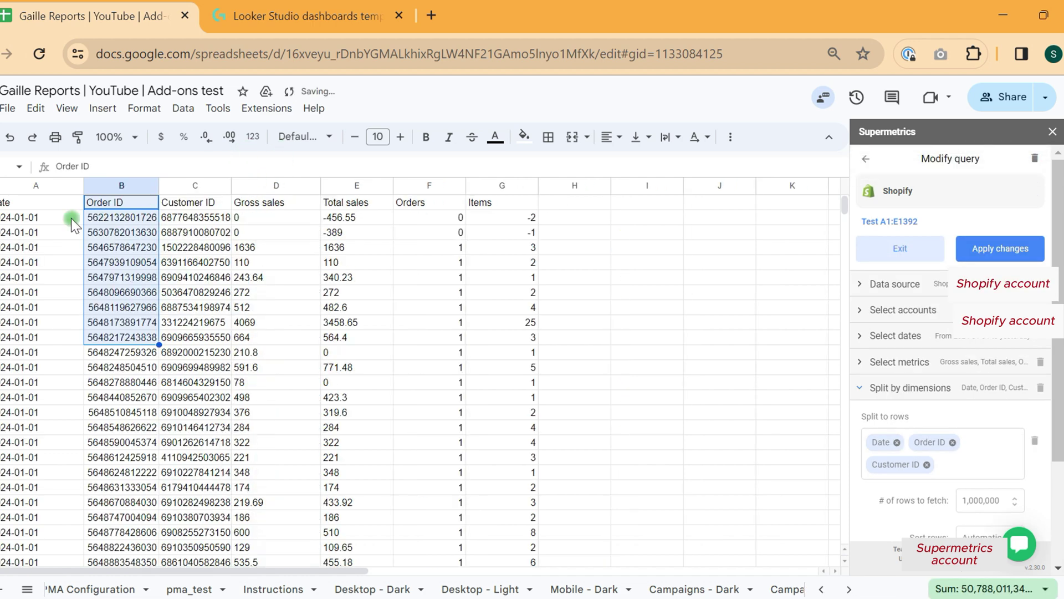
pyautogui.click(42, 222)
pyautogui.click(166, 185)
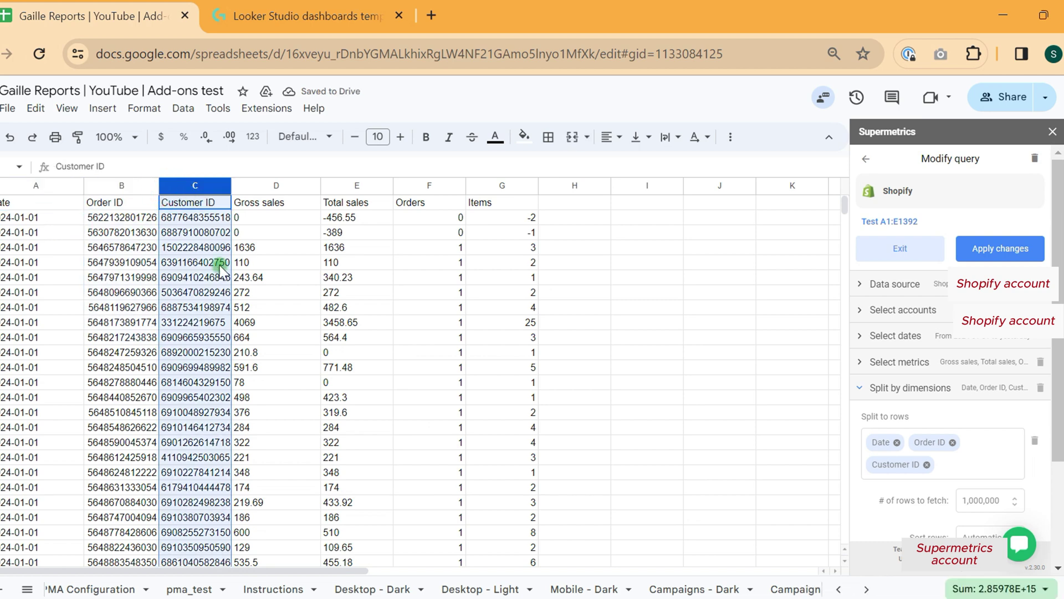
pyautogui.click(197, 232)
pyautogui.moveTo(159, 185); pyautogui.dragTo(201, 189)
pyautogui.moveTo(274, 185)
pyautogui.mouseDown()
pyautogui.moveTo(361, 190)
pyautogui.moveTo(286, 199)
pyautogui.mouseUp()
pyautogui.click(352, 260)
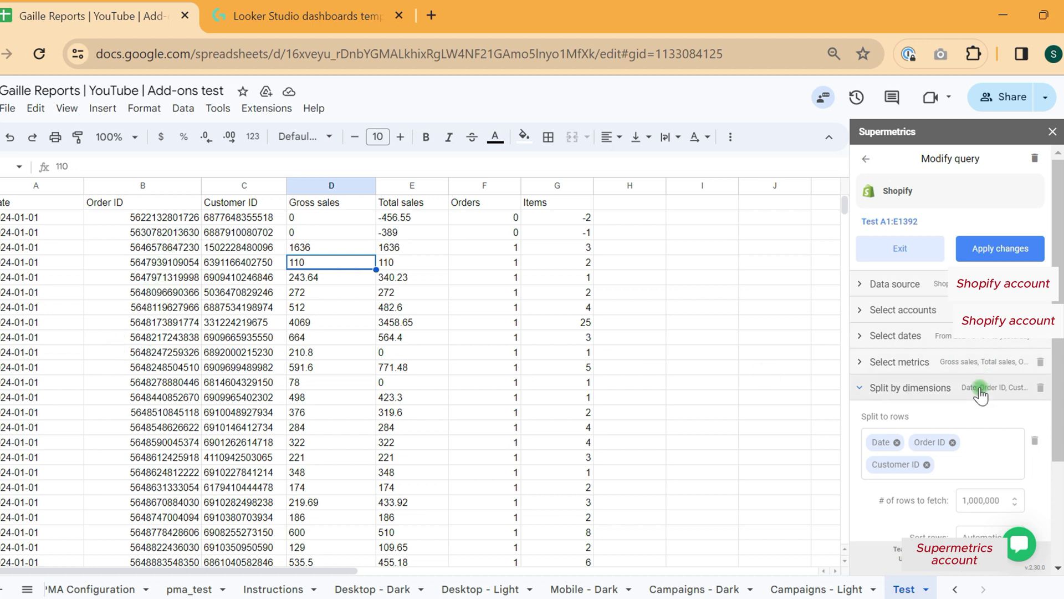
pyautogui.scroll(-3, 989, 398)
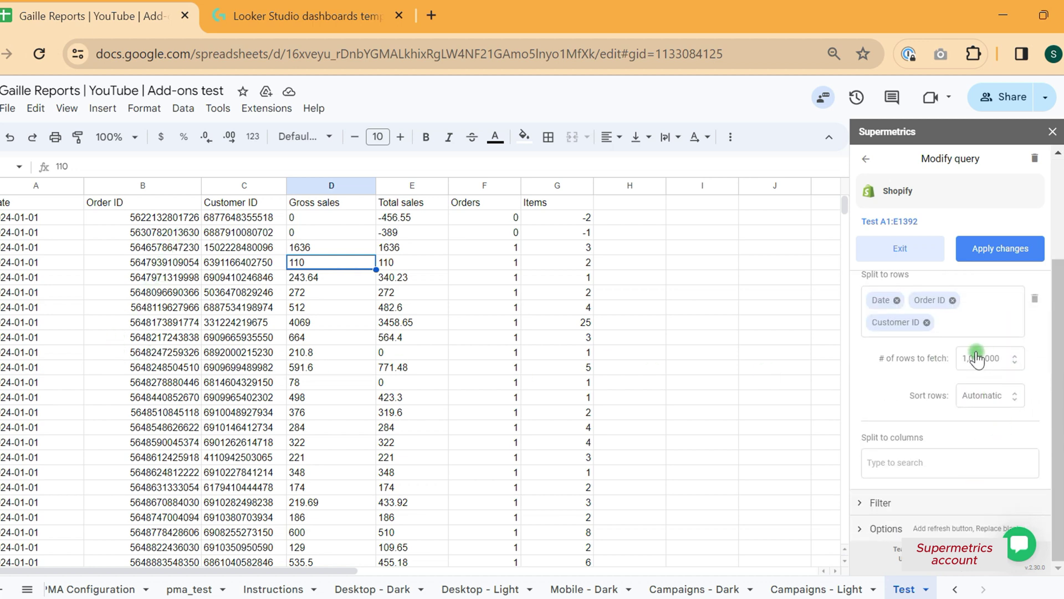
# - Add Channel as a row dimension and apply the changes to the Shopify query
pyautogui.click(960, 328)
pyautogui.write('chan')
pyautogui.click(954, 367)
pyautogui.click(1036, 254)
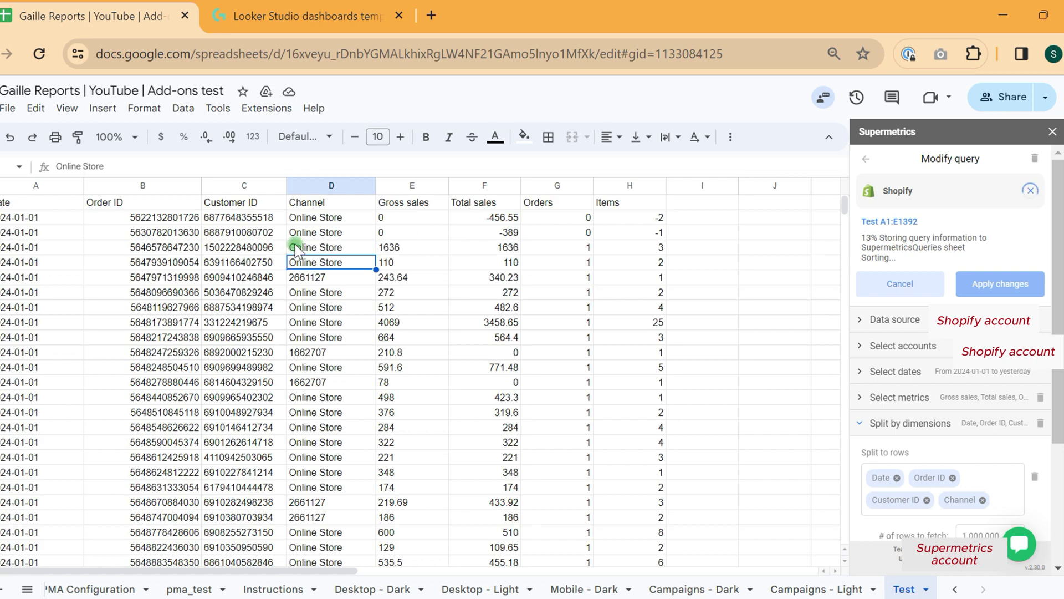
# - Scroll the Channel column to check values like Online Store, Draft Orders and 1662707
pyautogui.click(331, 244)
pyautogui.click(321, 351)
pyautogui.scroll(-10, 316, 477)
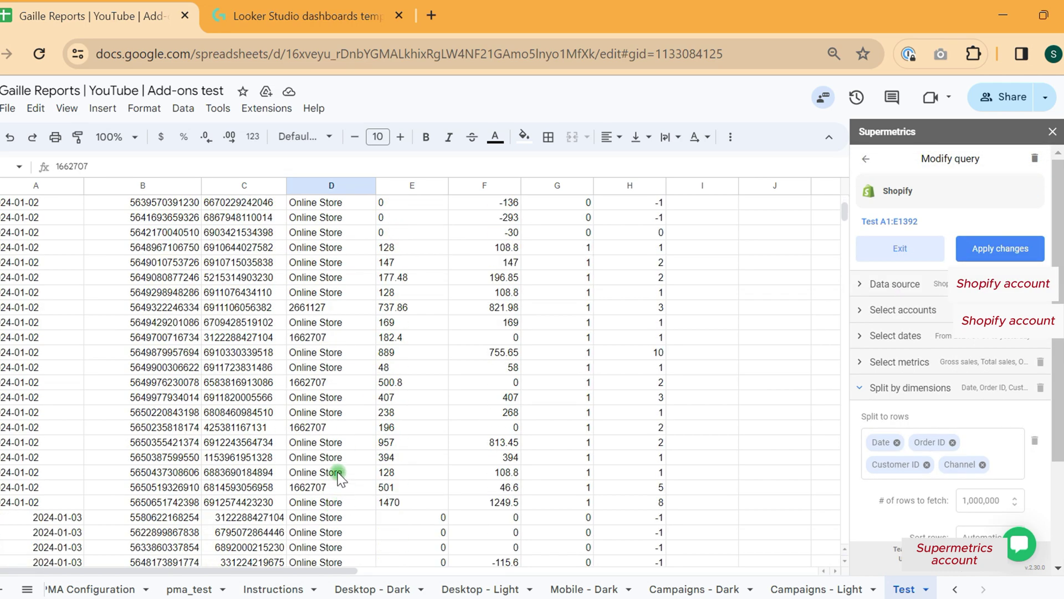
pyautogui.scroll(-3, 339, 468)
pyautogui.scroll(-20, 352, 441)
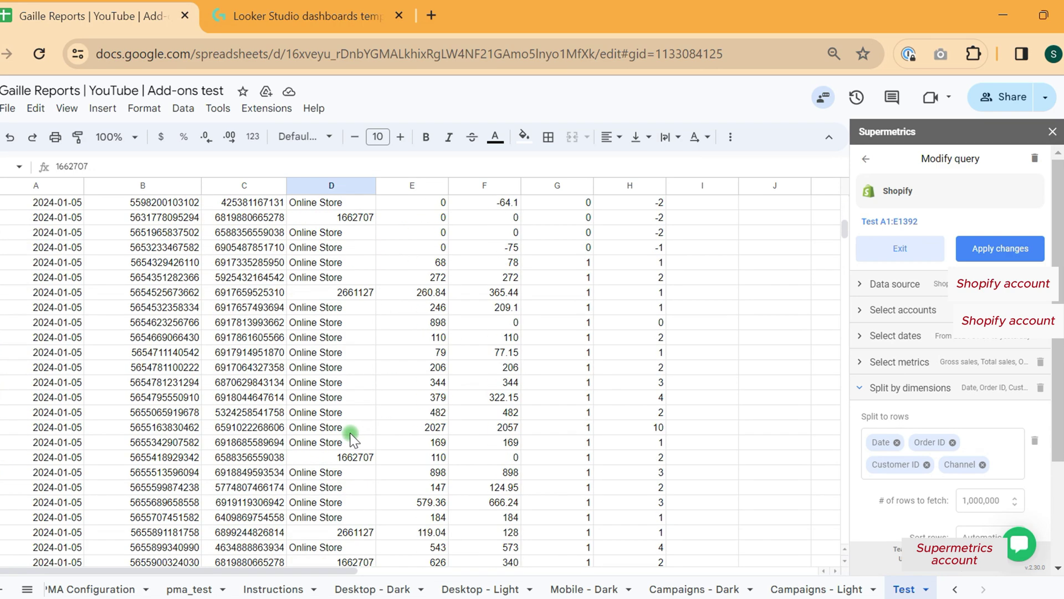
pyautogui.scroll(-12, 352, 438)
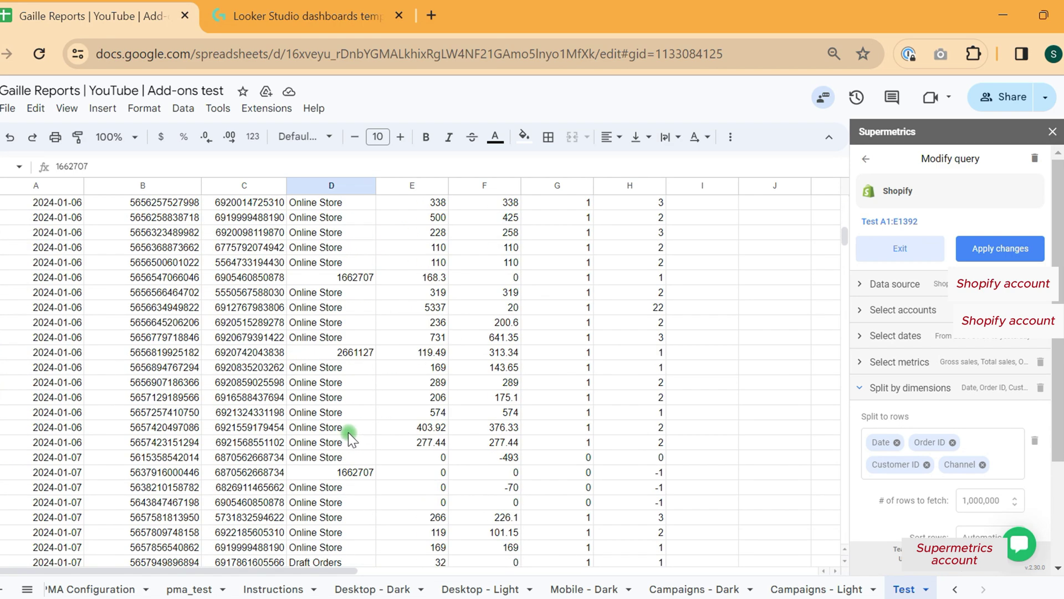
pyautogui.scroll(-12, 348, 434)
pyautogui.click(348, 433)
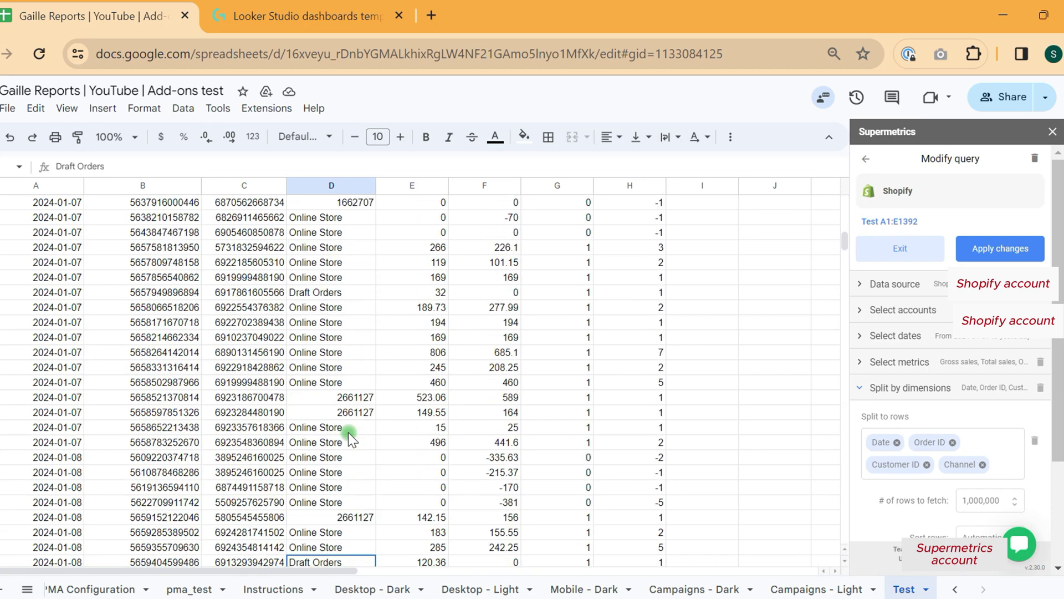
pyautogui.hotkey('ctrl', 'Up')
pyautogui.press('Down')
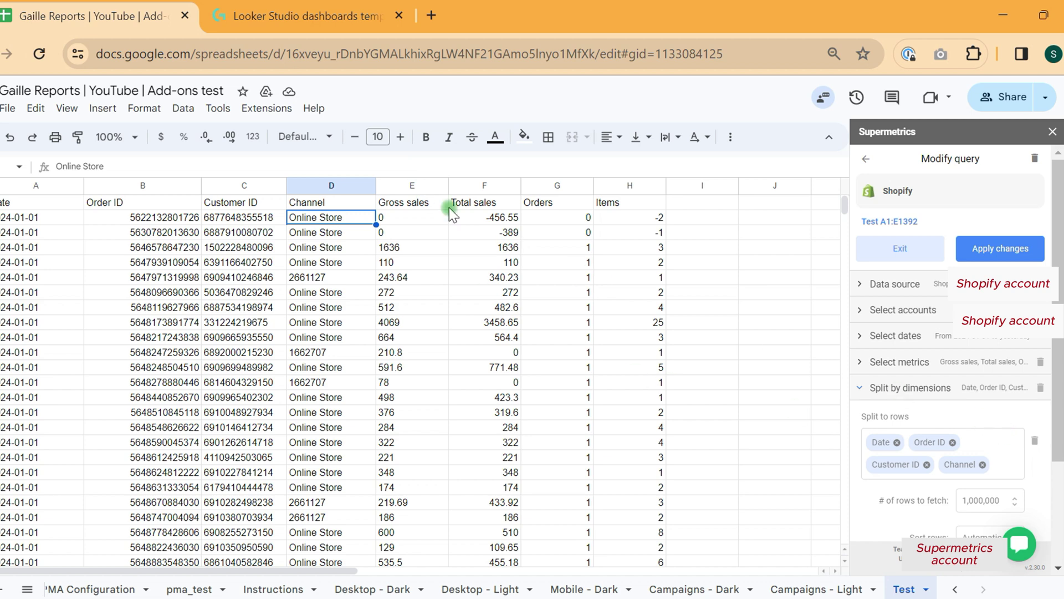
# - Browse the available Shopify metrics without adding any
pyautogui.click(948, 366)
pyautogui.click(983, 427)
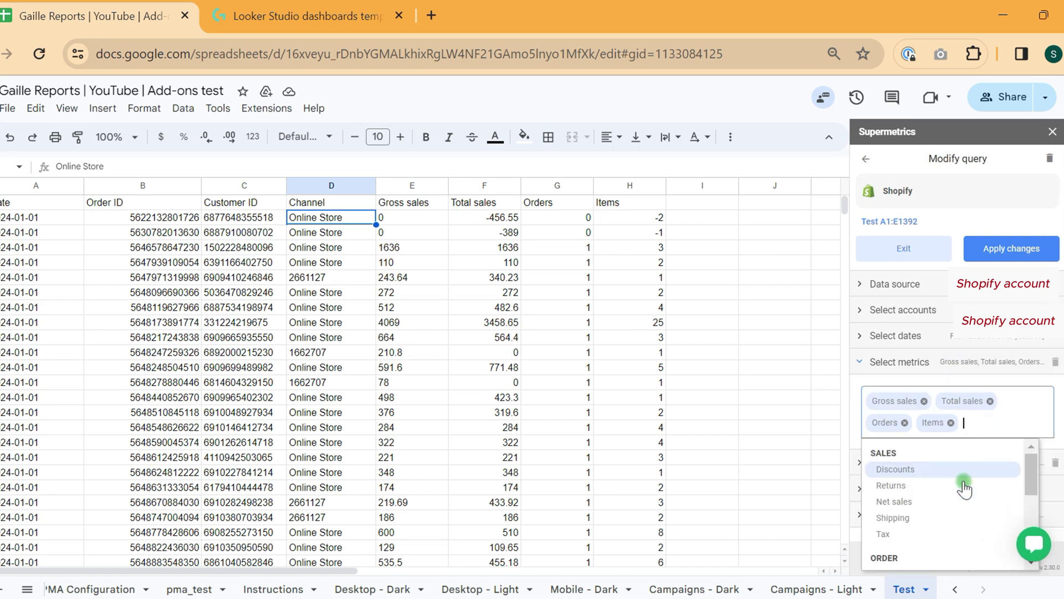
pyautogui.scroll(-2, 965, 496)
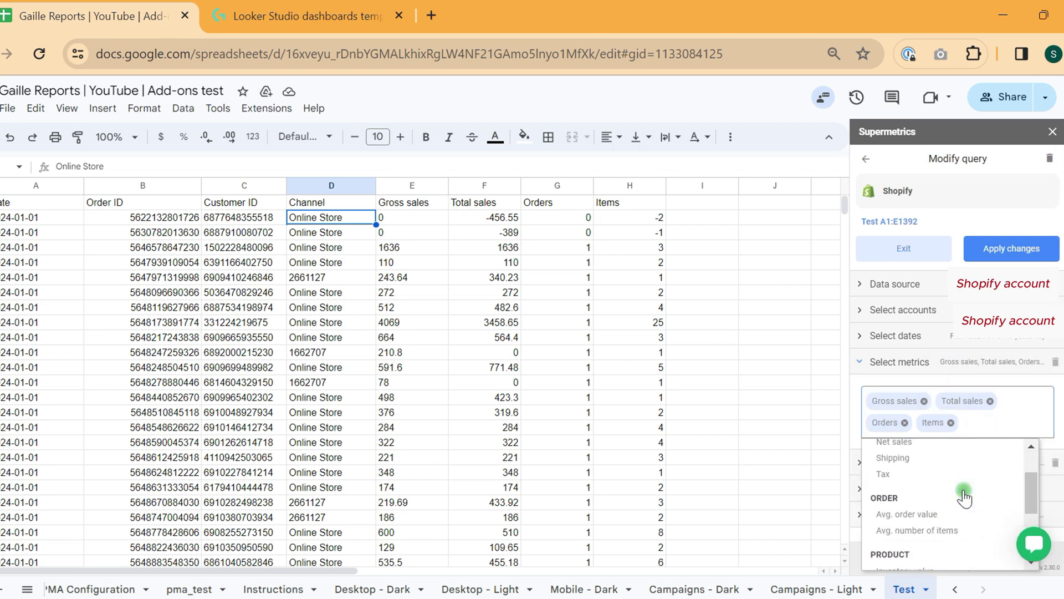
pyautogui.scroll(-1, 964, 498)
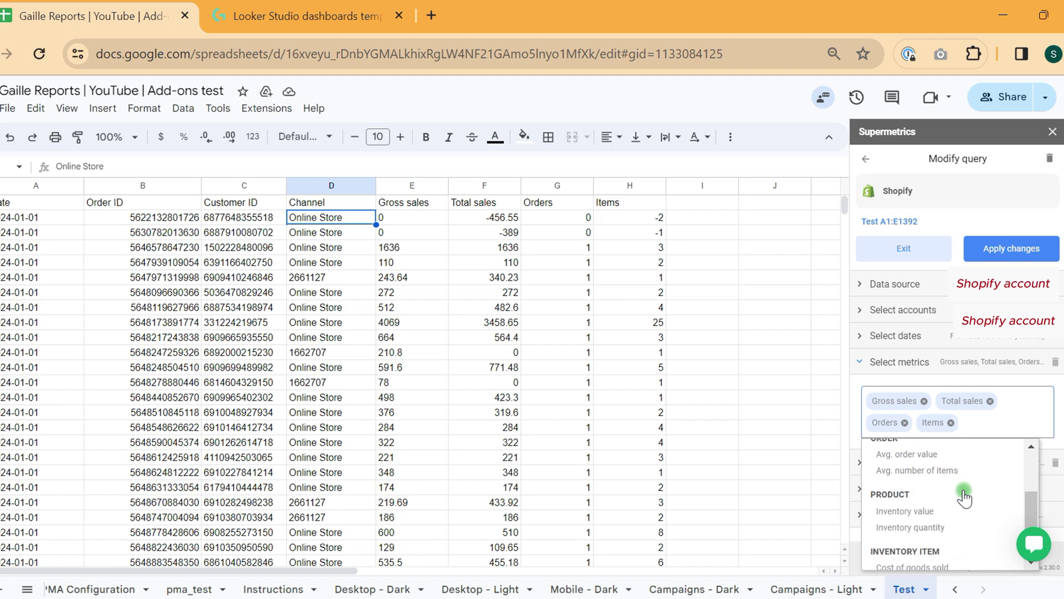
pyautogui.scroll(-1, 965, 497)
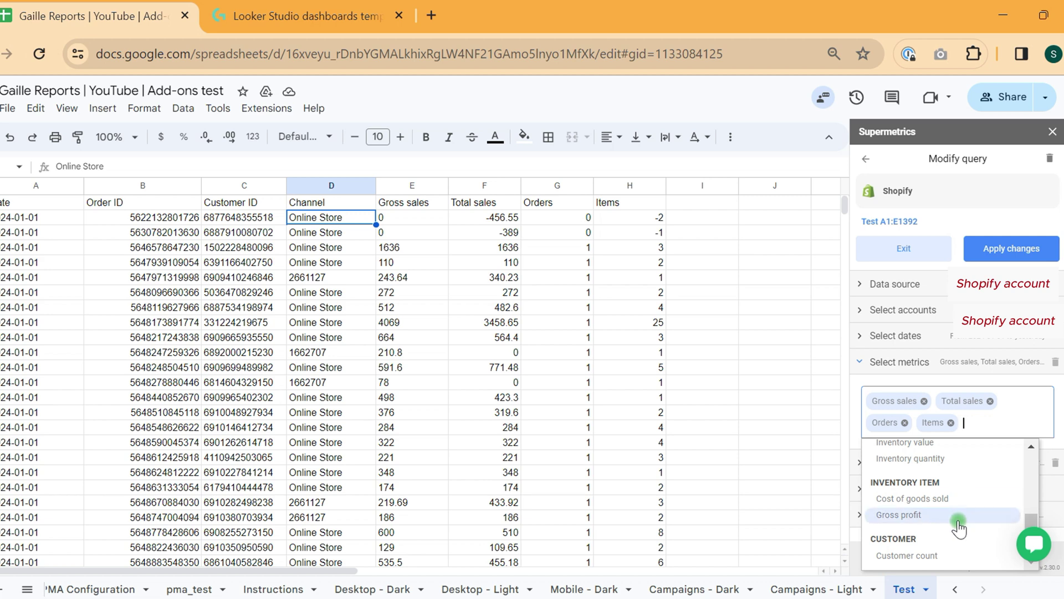
pyautogui.click(1058, 411)
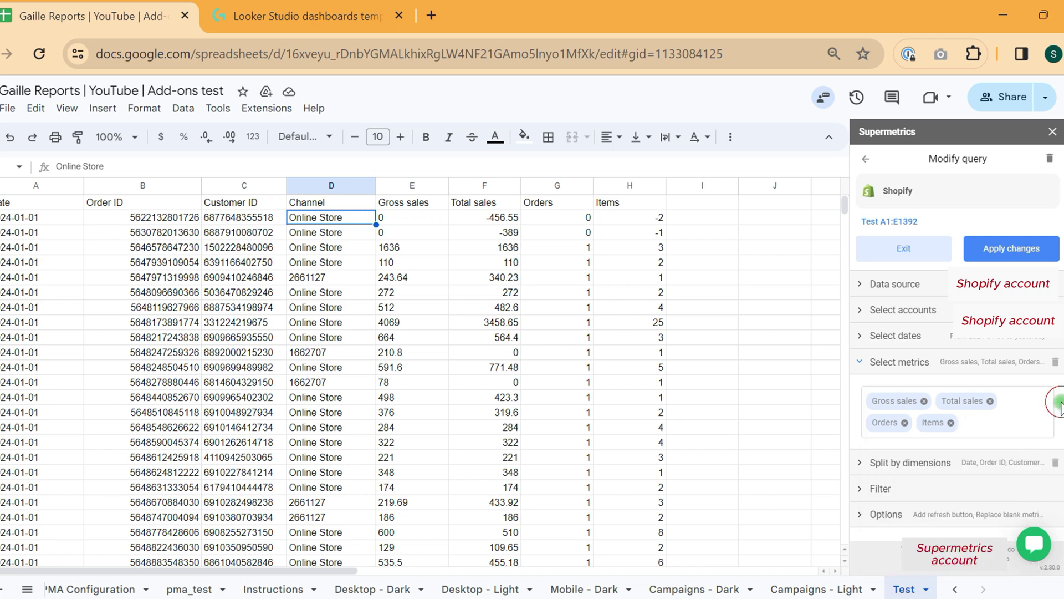
# - Expand the query Options to review the refresh-button and zero-fill settings
pyautogui.click(949, 513)
pyautogui.scroll(-5, 964, 521)
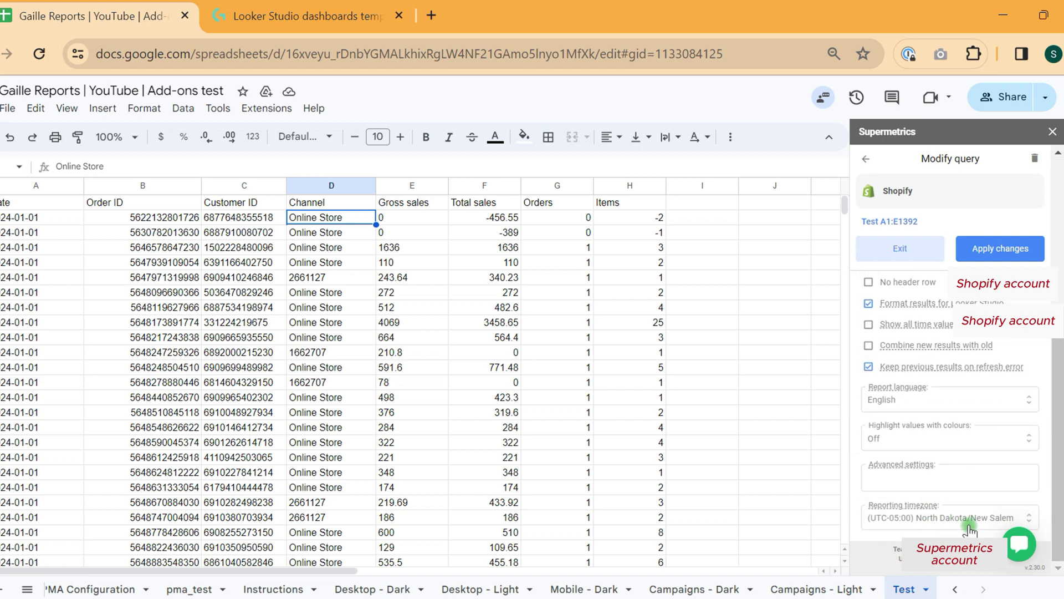
pyautogui.scroll(5, 970, 529)
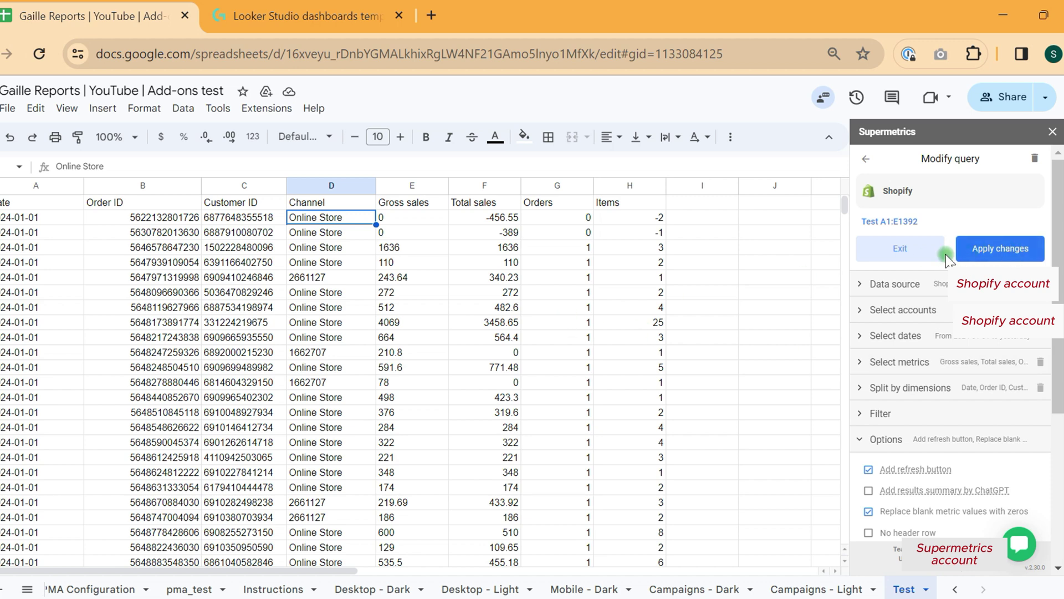
# - Add a trigger that refreshes the Shopify query weekly on Mondays, then return to the query list
pyautogui.click(921, 252)
pyautogui.click(965, 162)
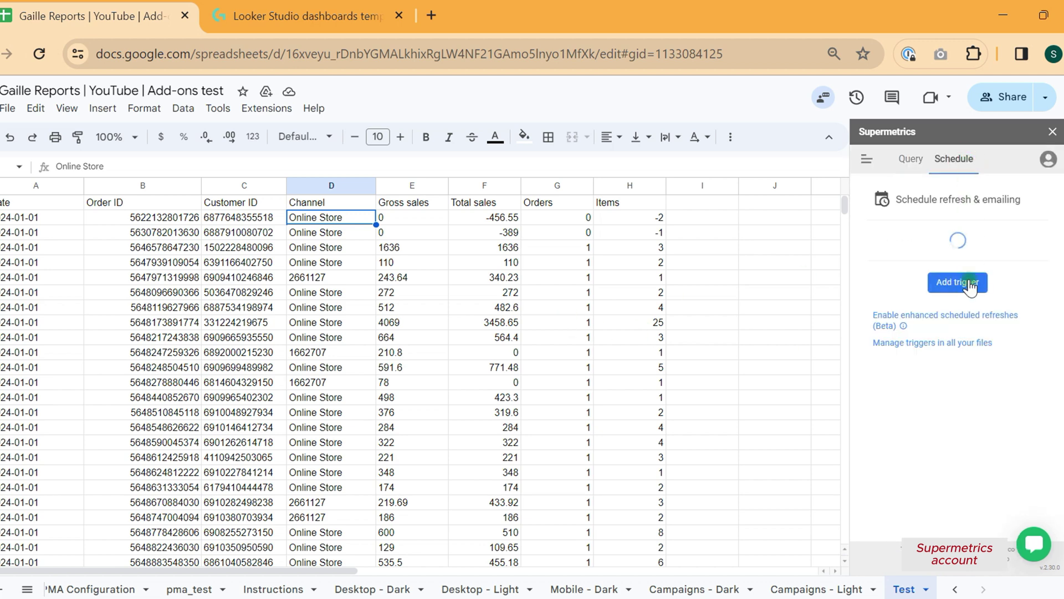
pyautogui.click(965, 327)
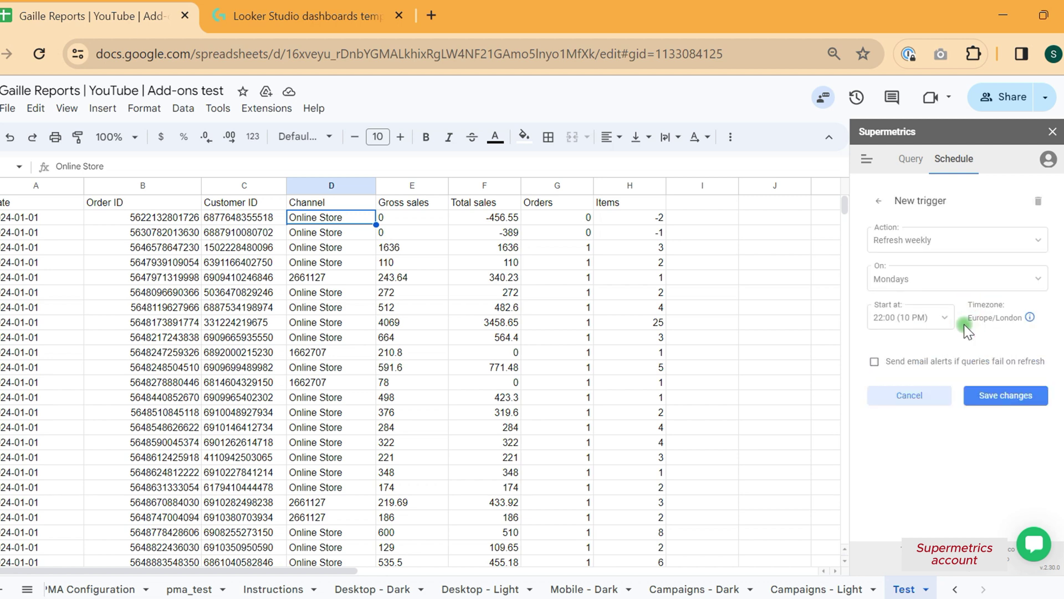
pyautogui.click(921, 243)
pyautogui.click(923, 309)
pyautogui.click(895, 161)
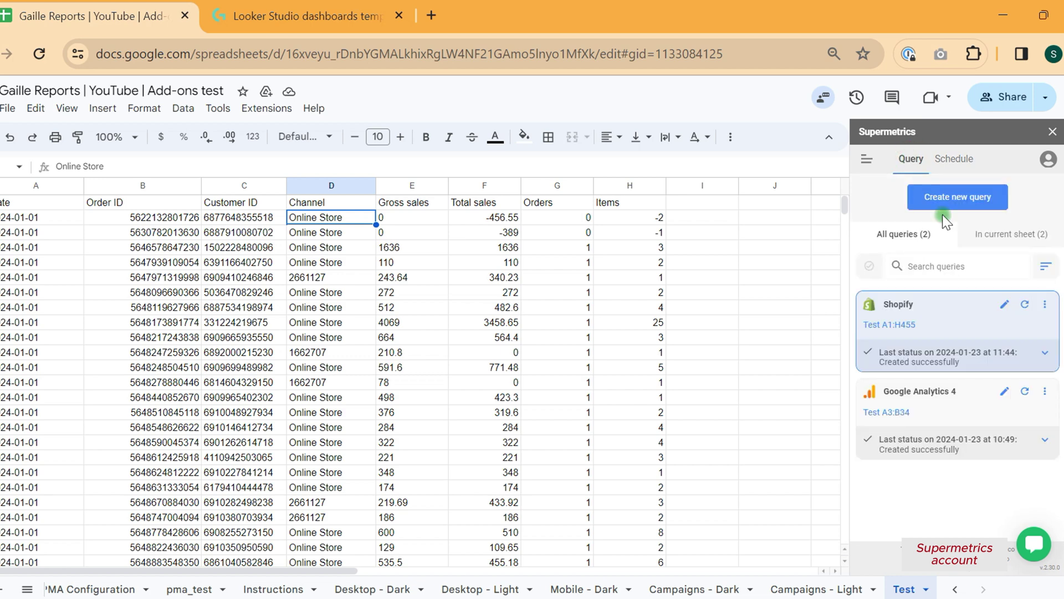